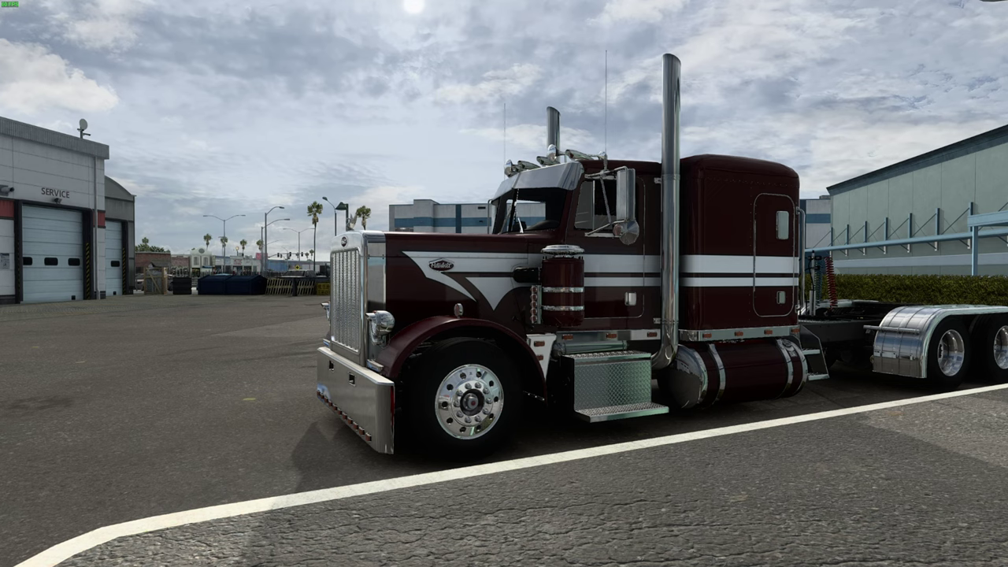
Pause the drive, leave the current profile with confirmation, and open the mod manager for the No GPS profile.
key(Escape)
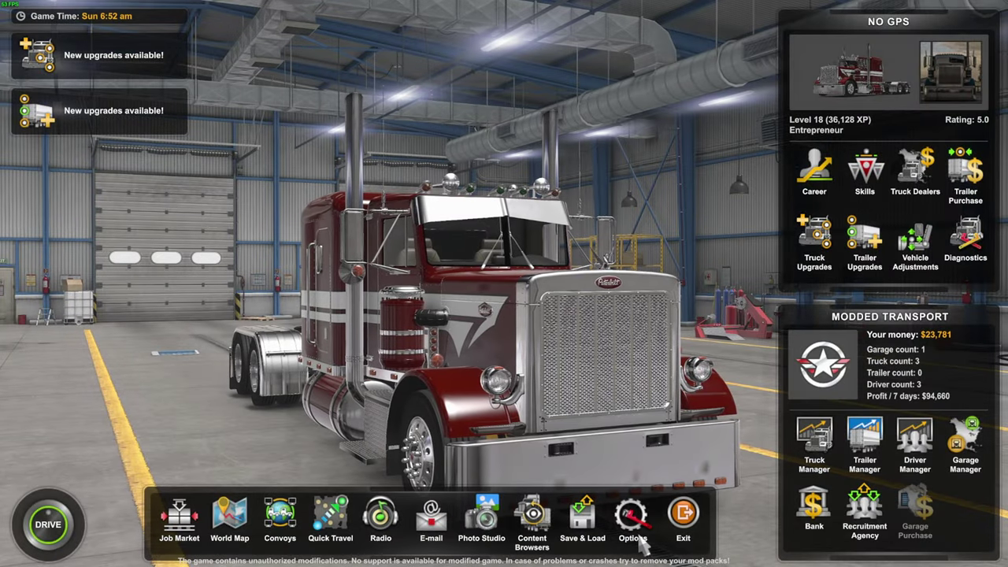
click(683, 516)
click(432, 250)
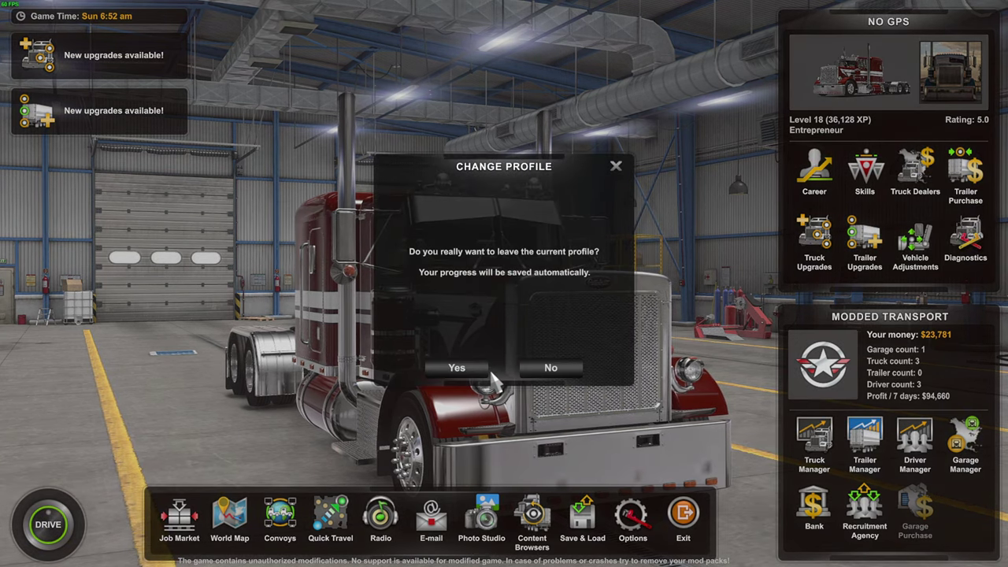
click(395, 365)
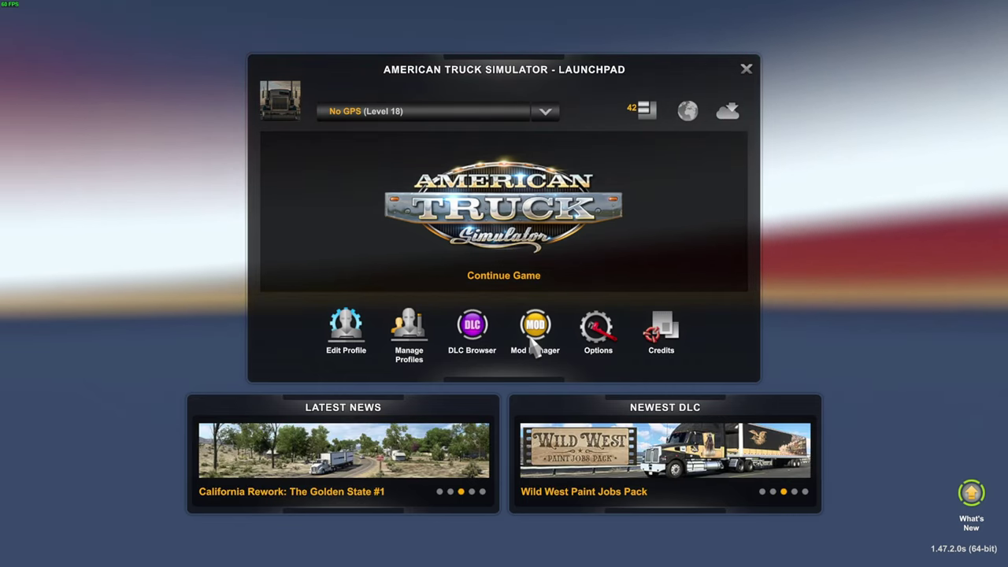
click(529, 337)
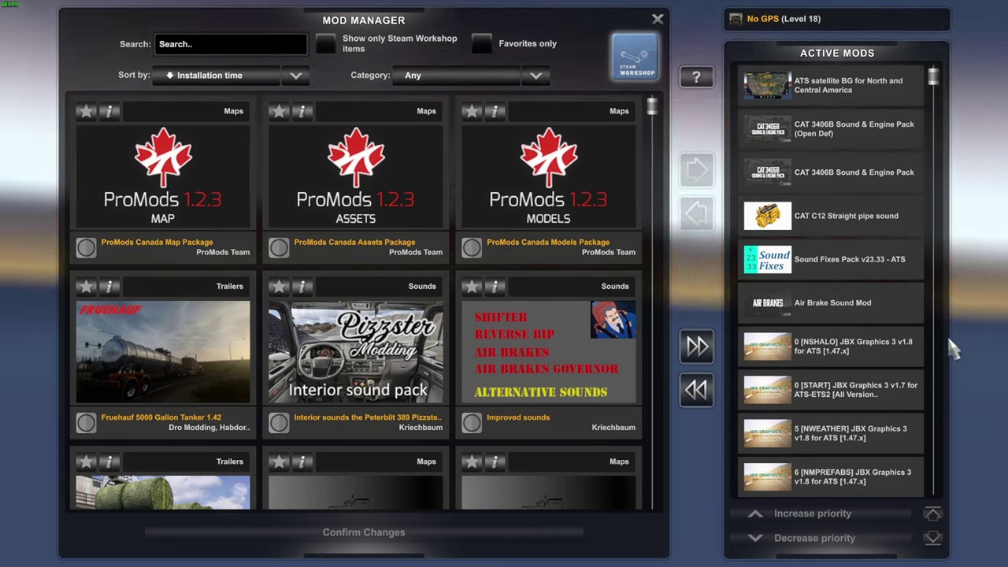
Find No Roadblock + everything passable among the active mods, view its details and close them.
scroll(926, 370, down, 1)
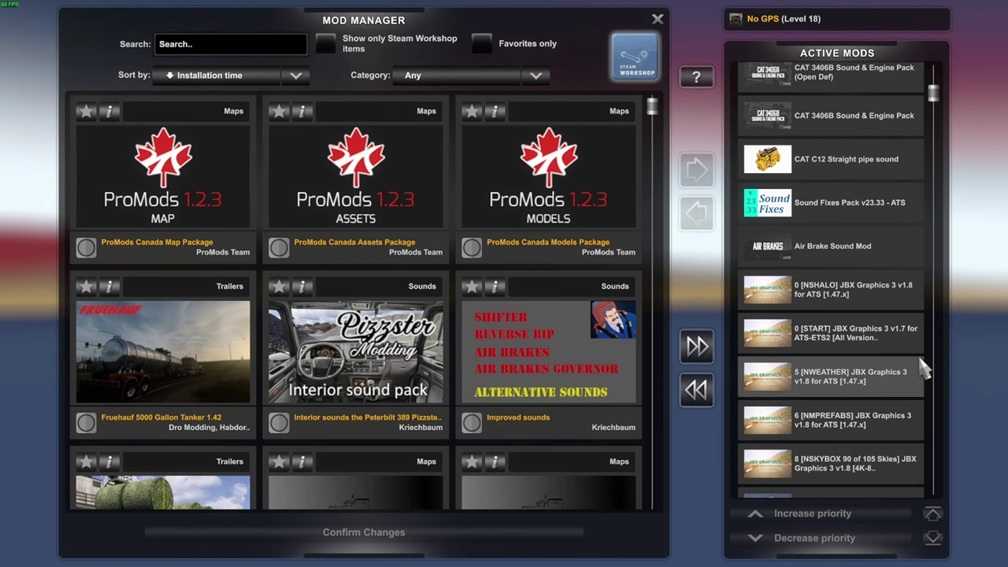
scroll(925, 370, down, 3)
scroll(925, 370, down, 1)
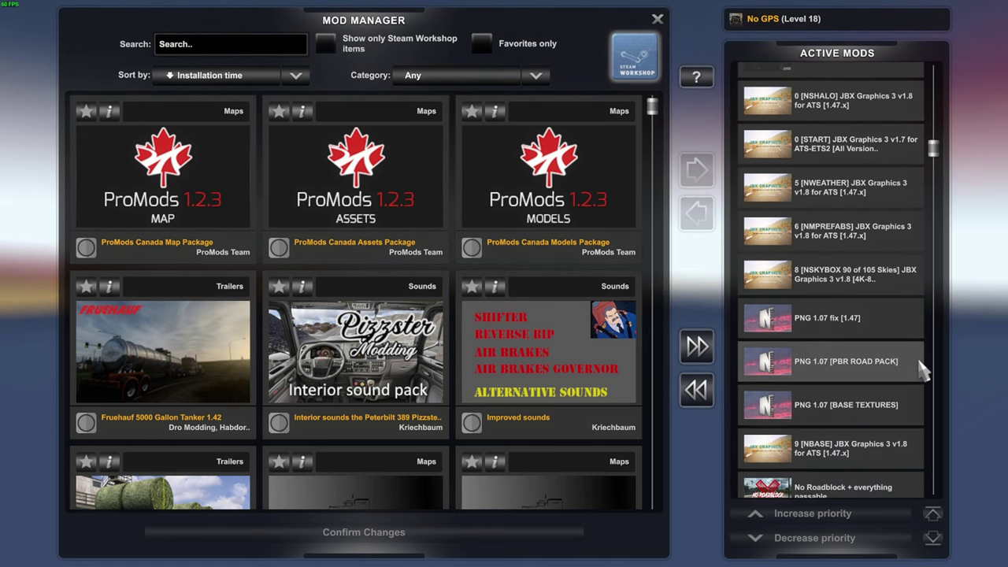
scroll(926, 371, down, 4)
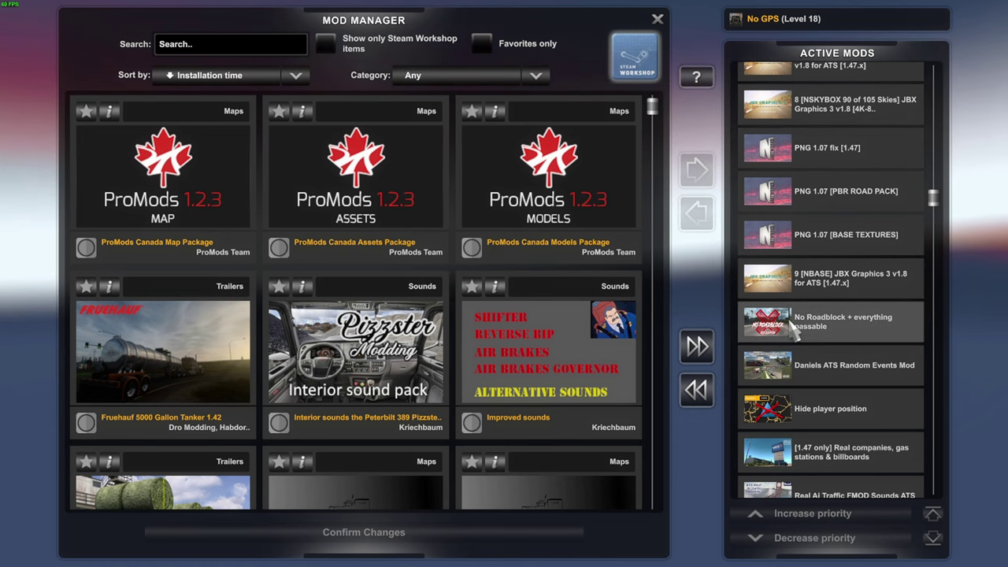
click(819, 334)
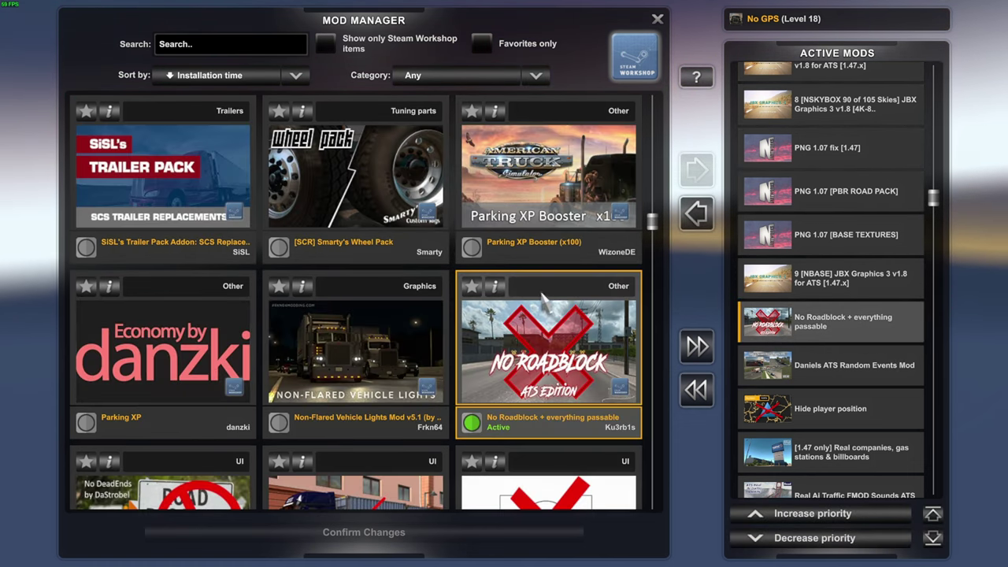
click(496, 283)
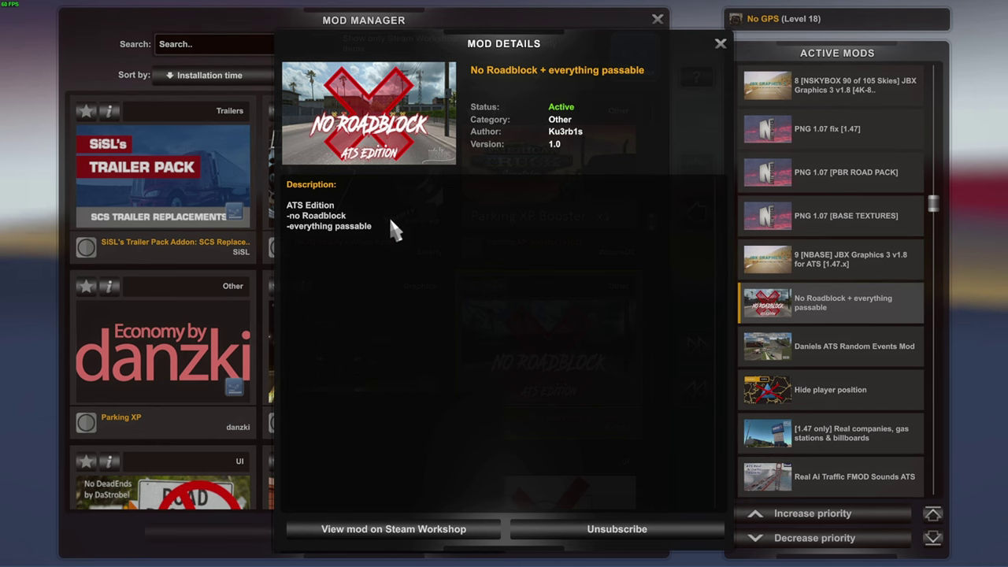
click(720, 44)
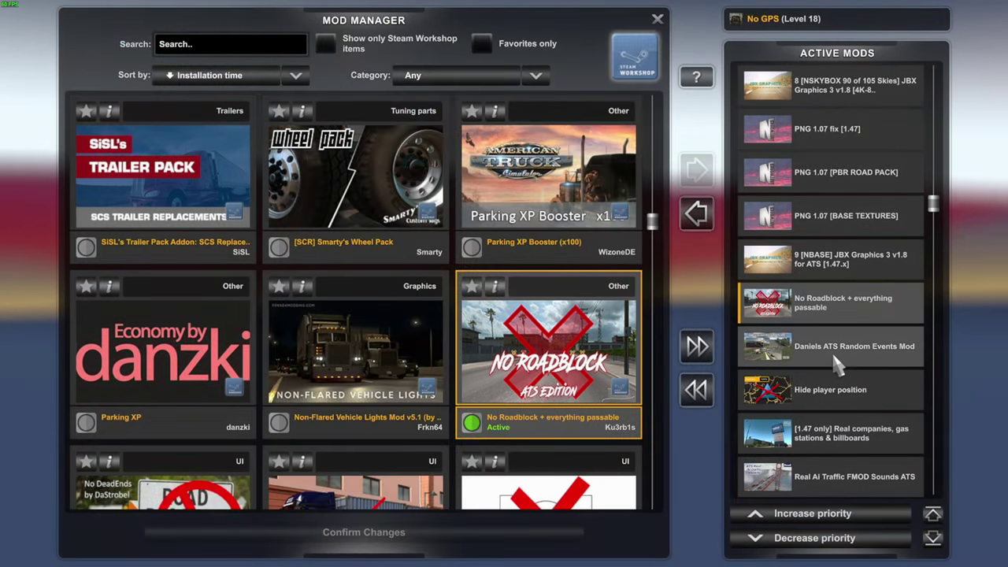
Read the details of Daniels ATS Random Events Mod through its event list to the V1.4 change log, and close them.
click(837, 364)
click(110, 287)
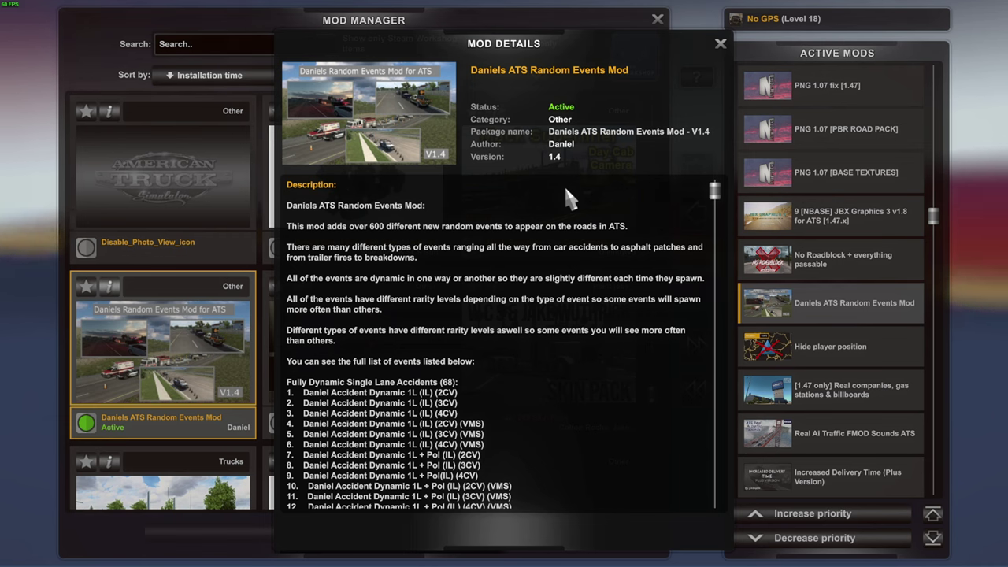
scroll(635, 348, down, 5)
scroll(635, 364, down, 15)
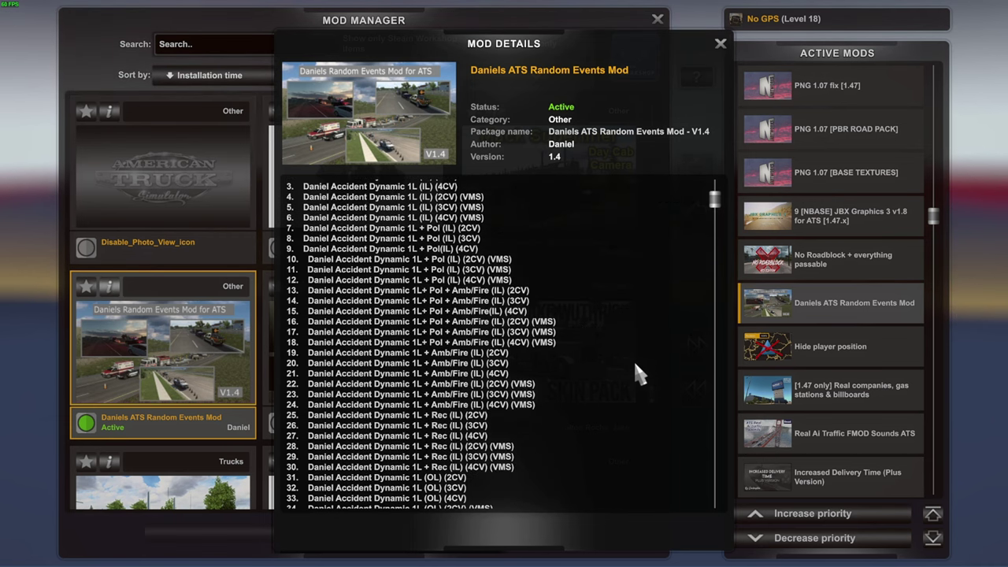
scroll(635, 365, down, 15)
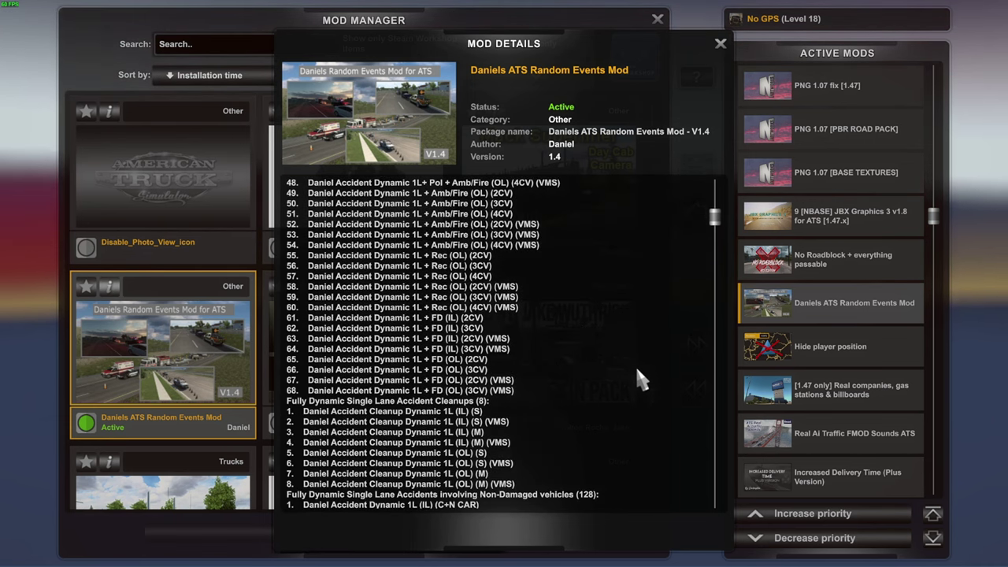
scroll(637, 360, down, 15)
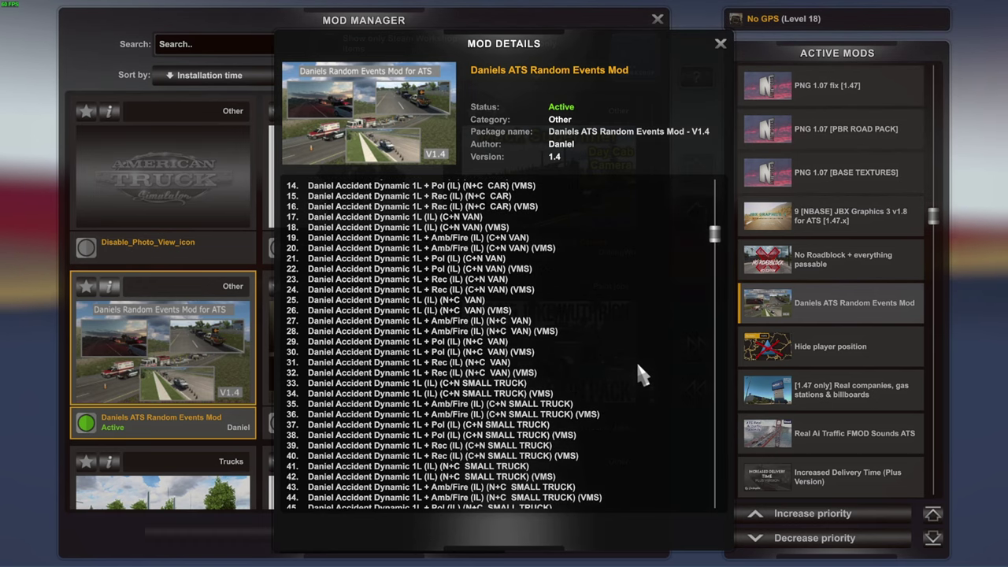
scroll(636, 361, down, 12)
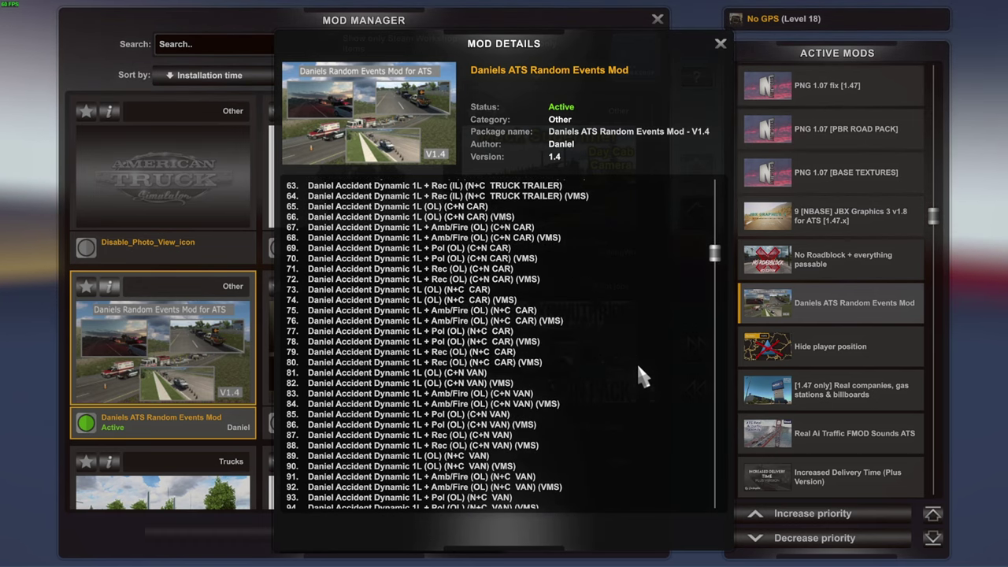
scroll(565, 364, down, 13)
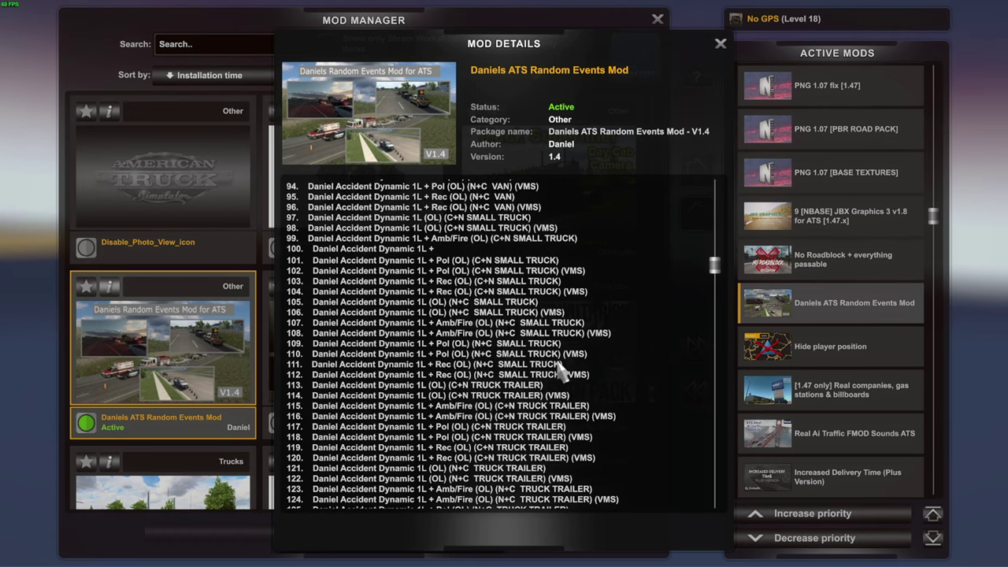
scroll(519, 373, down, 15)
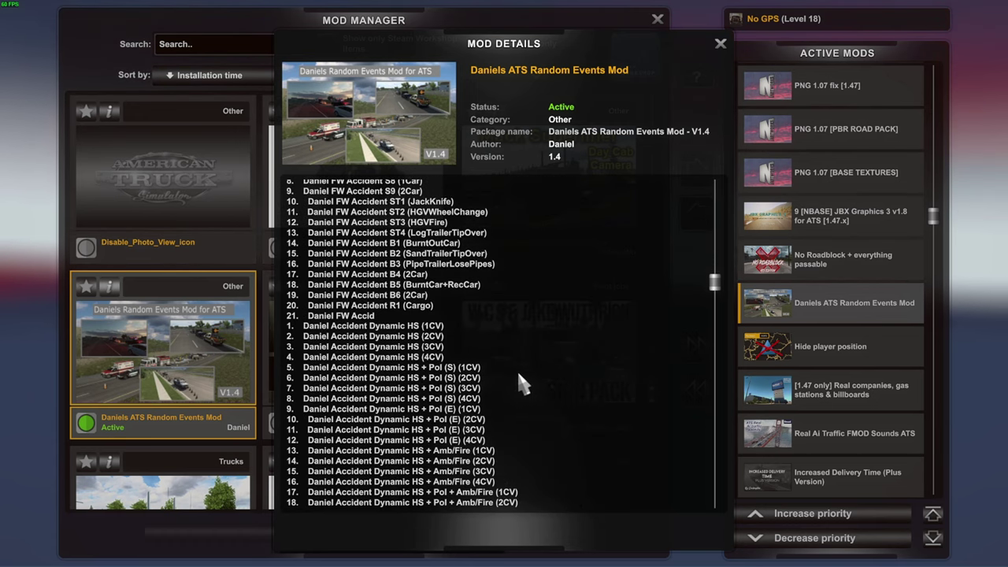
scroll(517, 369, down, 15)
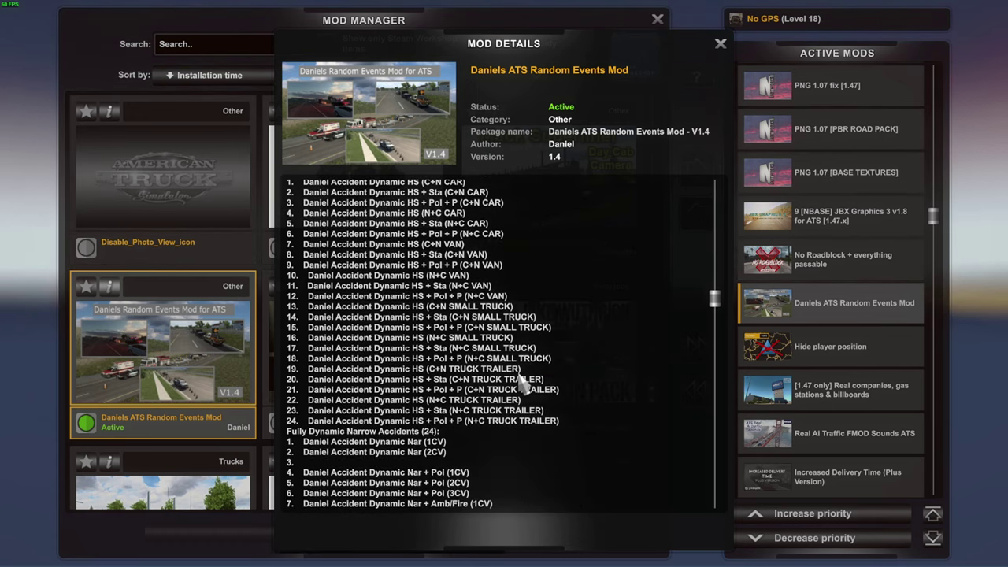
scroll(519, 375, down, 13)
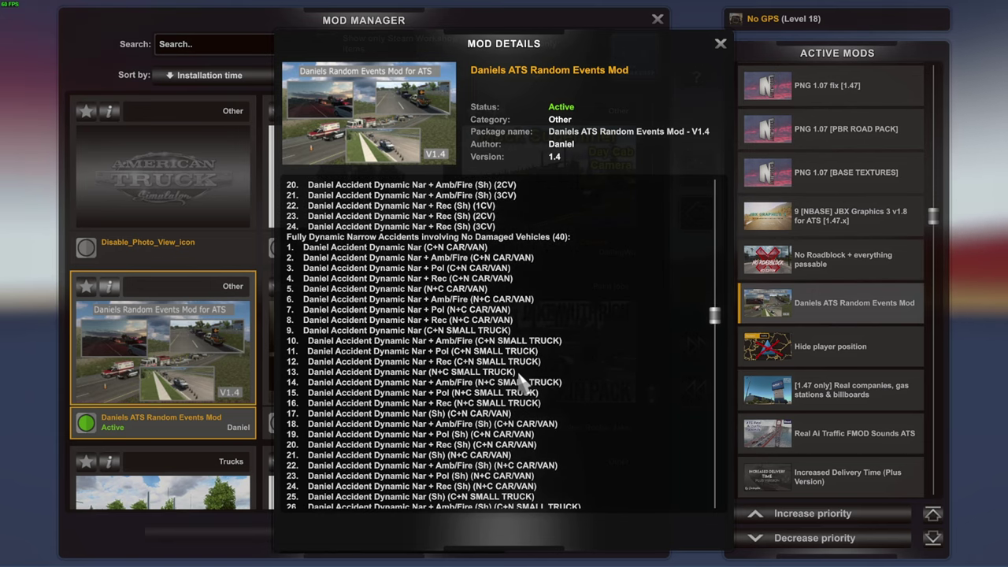
scroll(518, 384, down, 15)
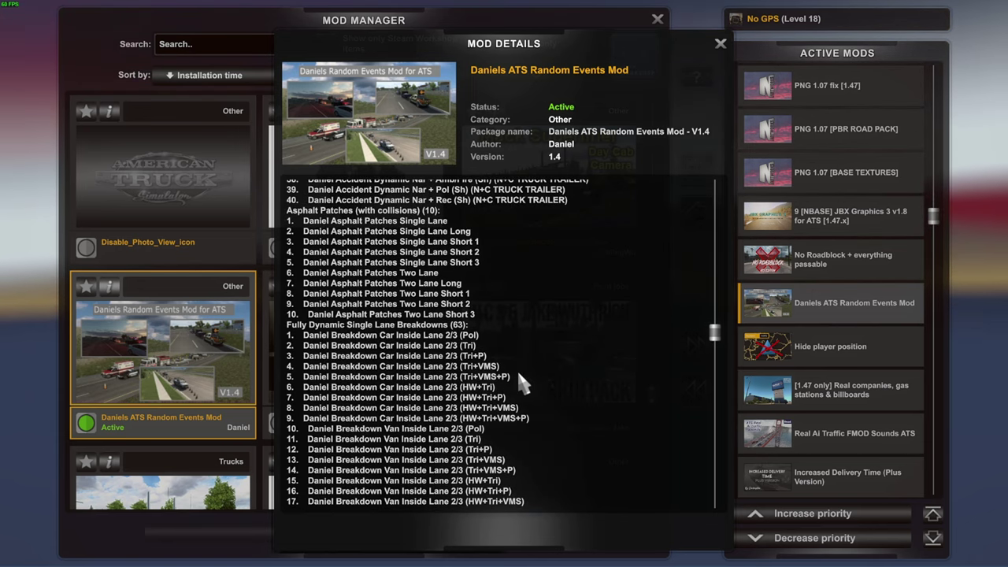
scroll(518, 378, down, 15)
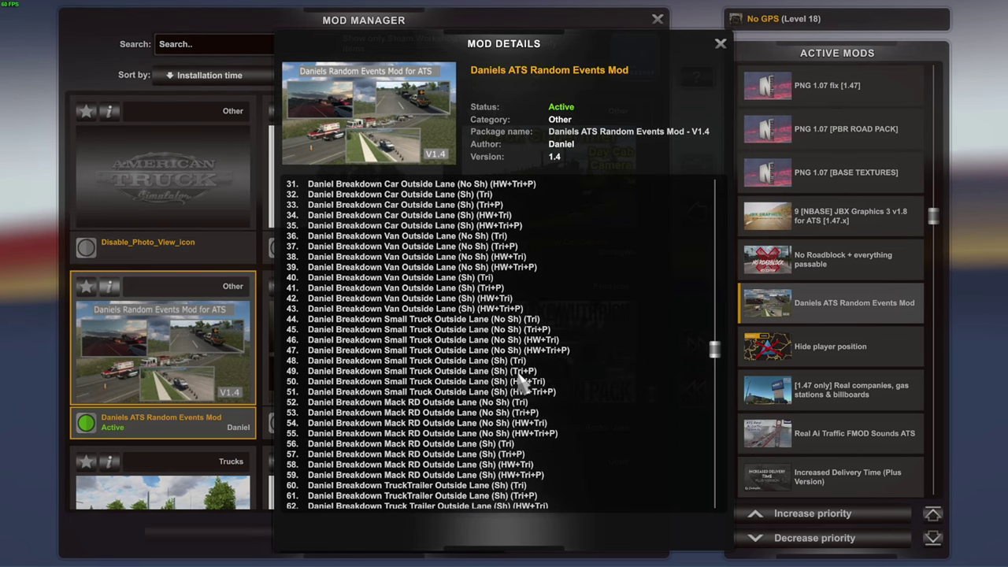
scroll(530, 343, down, 15)
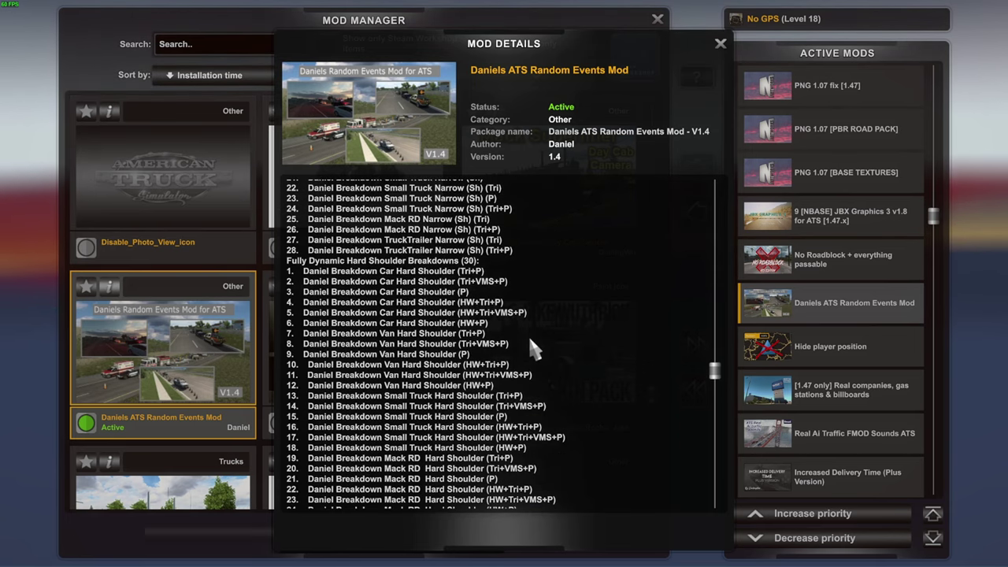
scroll(521, 344, down, 15)
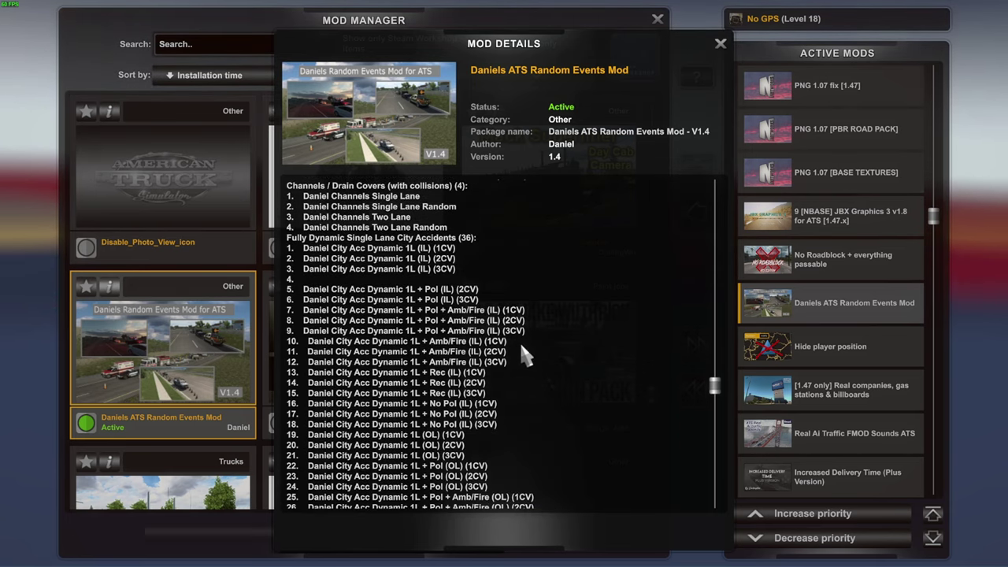
scroll(521, 346, down, 15)
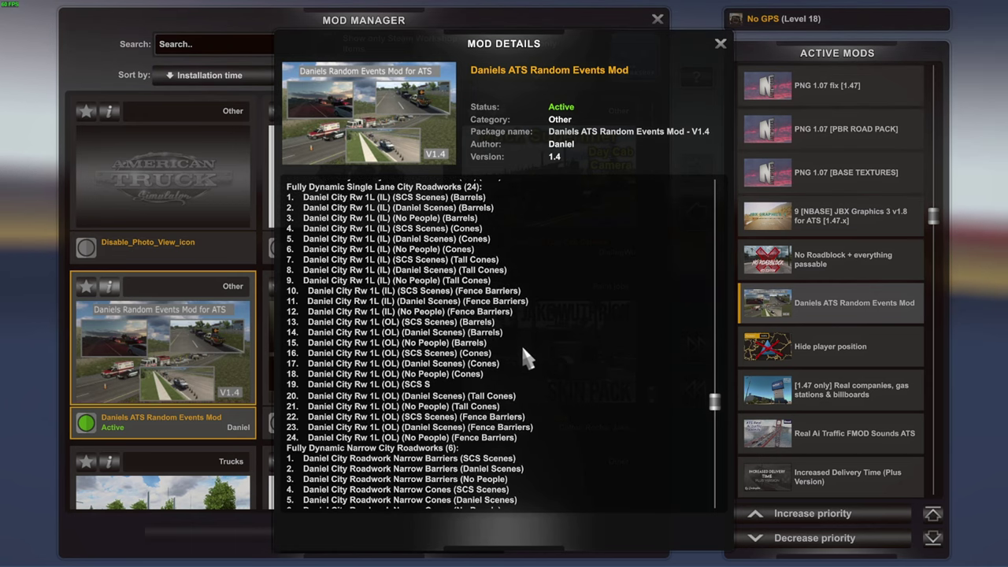
scroll(522, 352, down, 15)
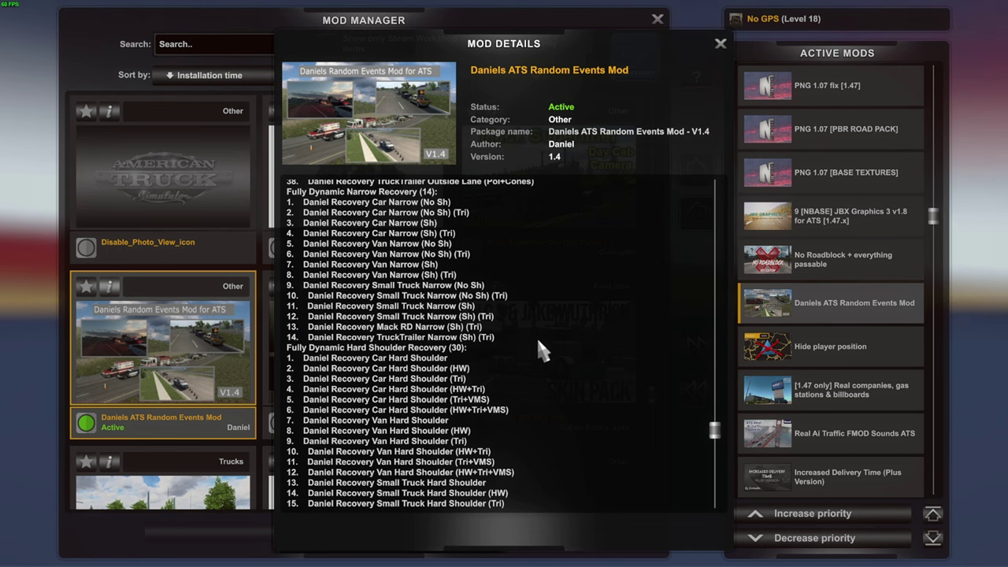
scroll(538, 341, down, 8)
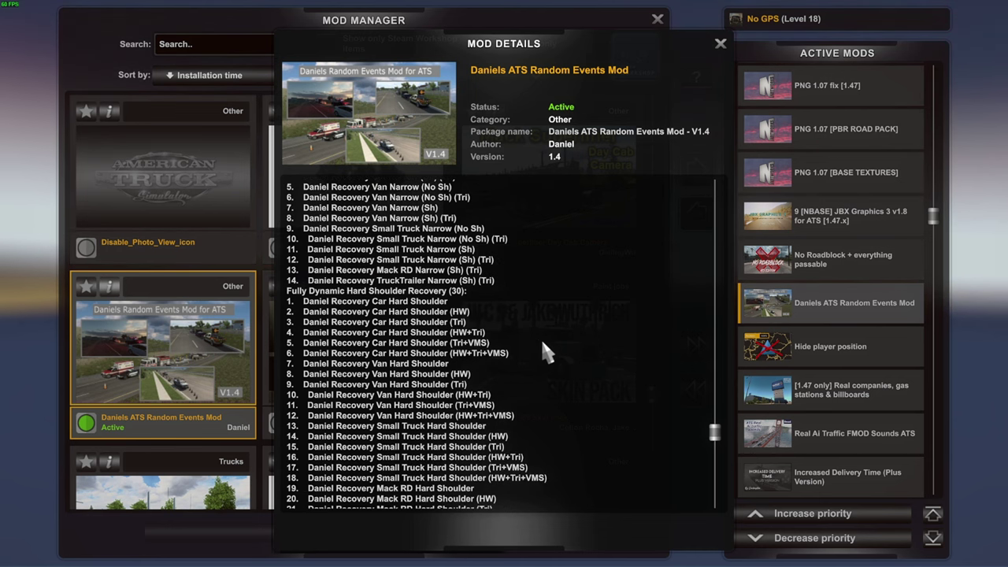
scroll(550, 359, down, 12)
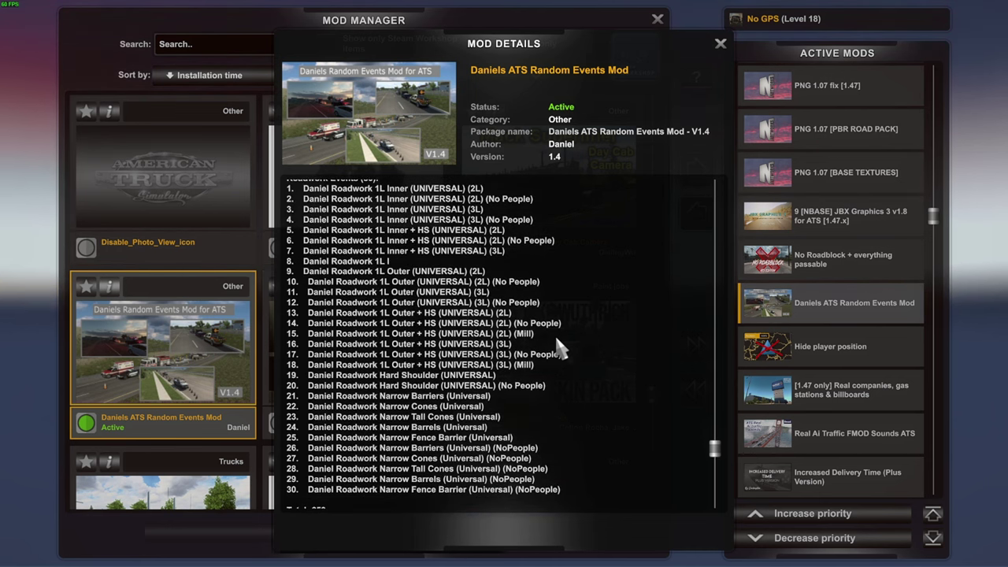
scroll(546, 340, down, 10)
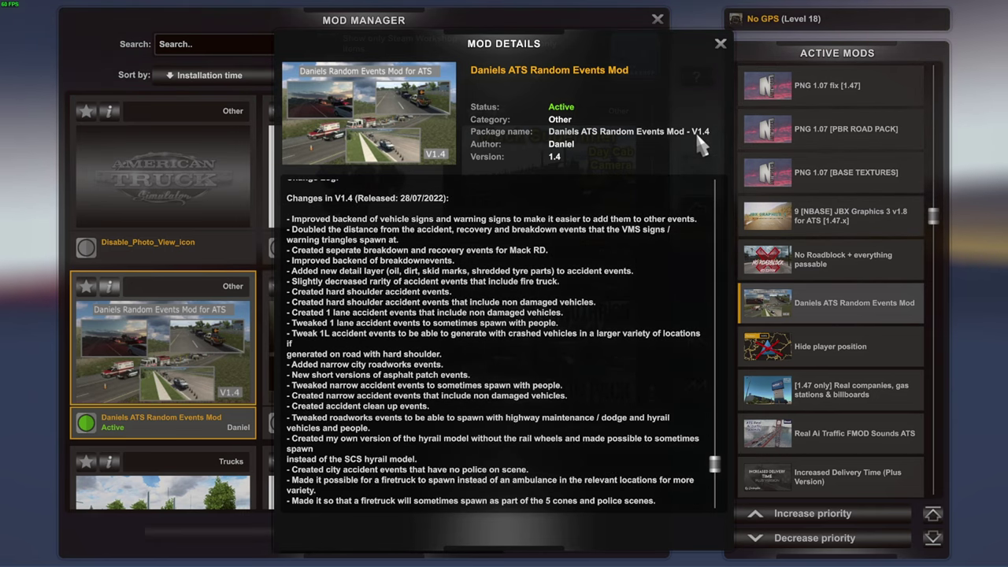
click(720, 43)
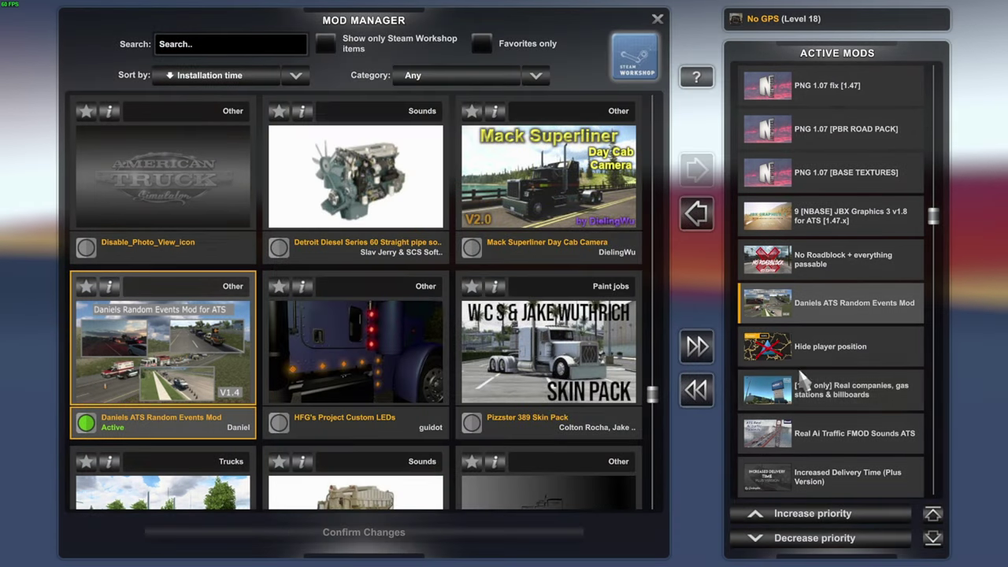
View the description of the active Hide player position mod and close its details.
click(862, 364)
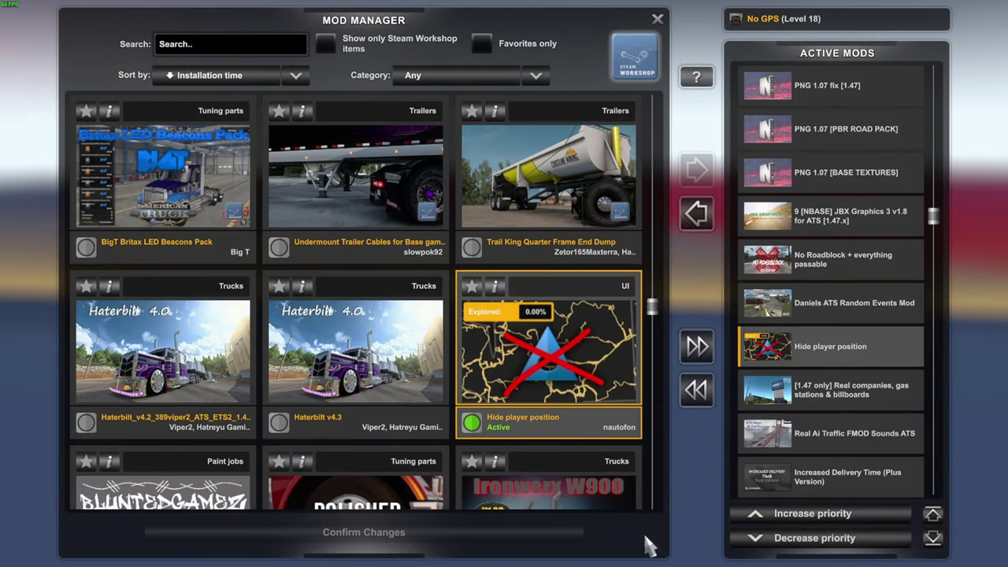
click(489, 292)
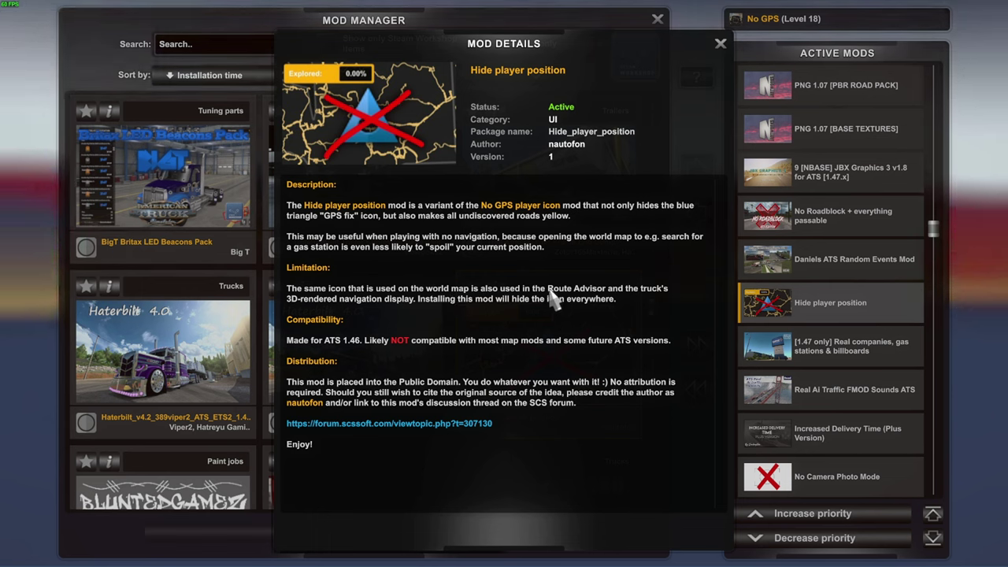
click(720, 44)
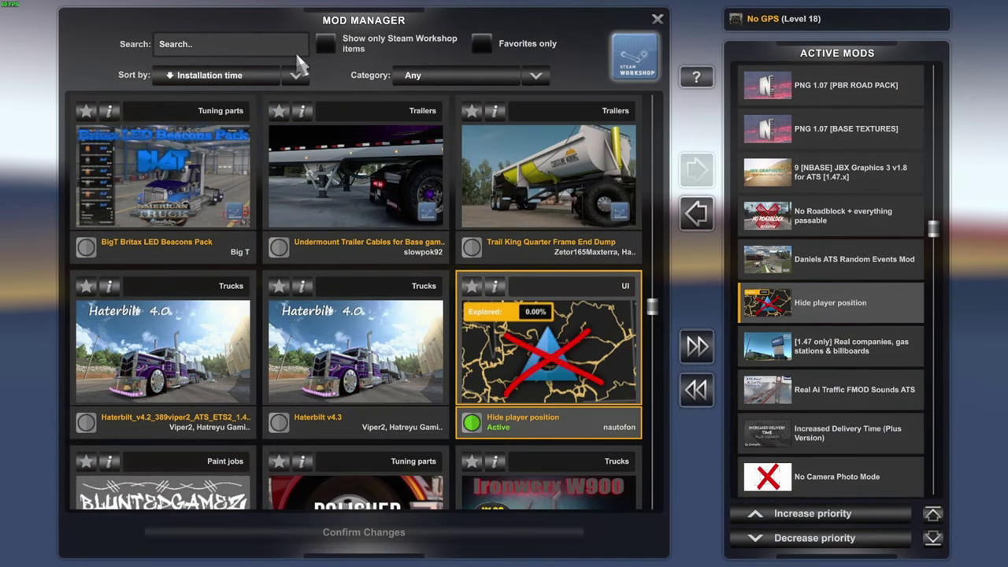
Search the installed mods for "no g" and open the details of the No GPS player icon mod.
click(285, 49)
text(no)
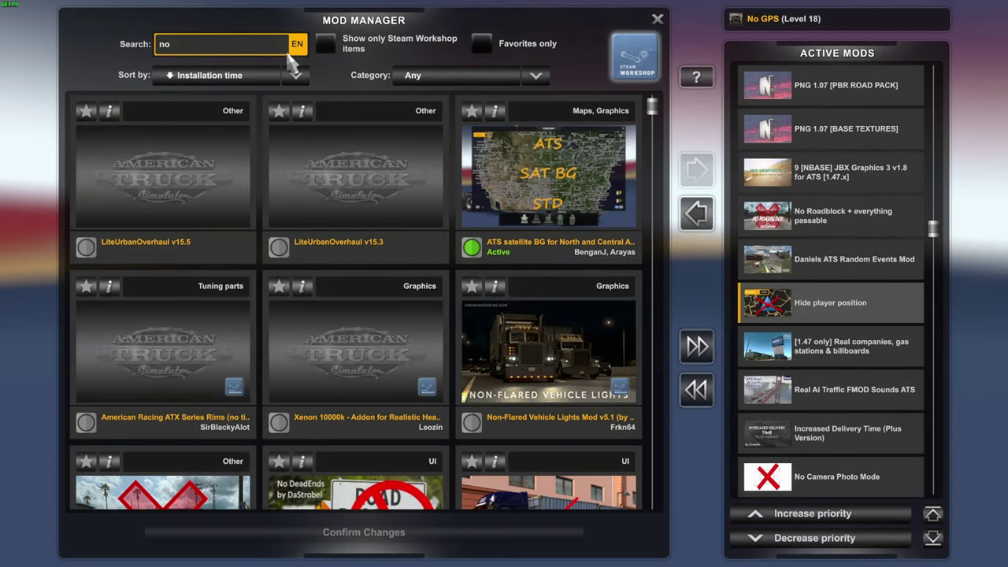
text( g)
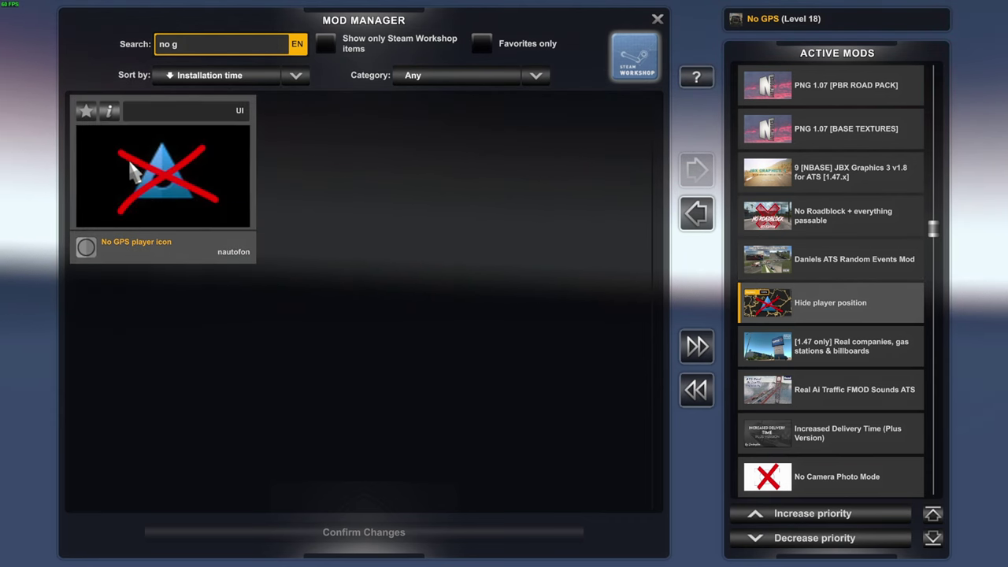
click(110, 111)
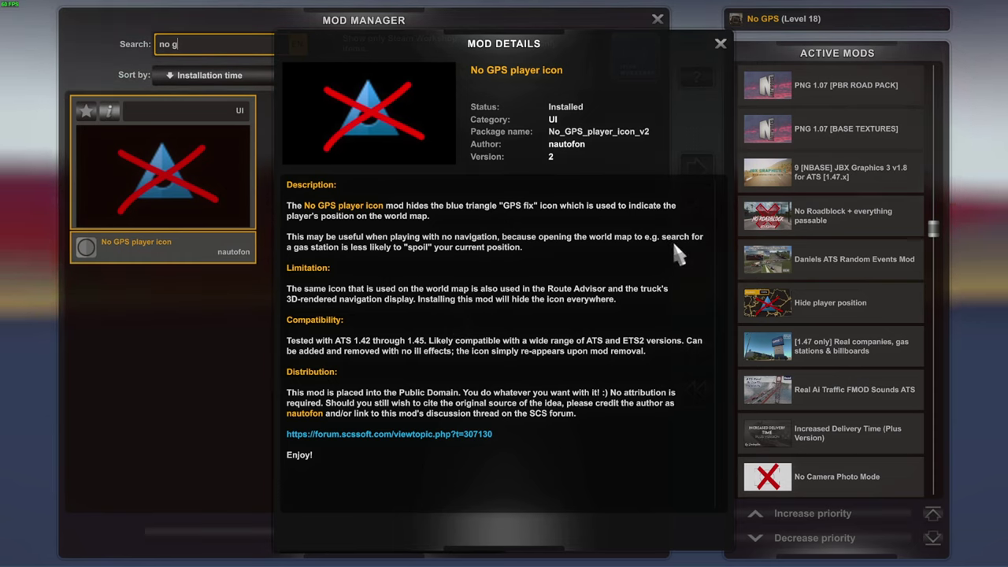
Close the No GPS player icon details, shorten the mod search to "n", and read the details of Increased Delivery Time (Plus Version).
click(720, 43)
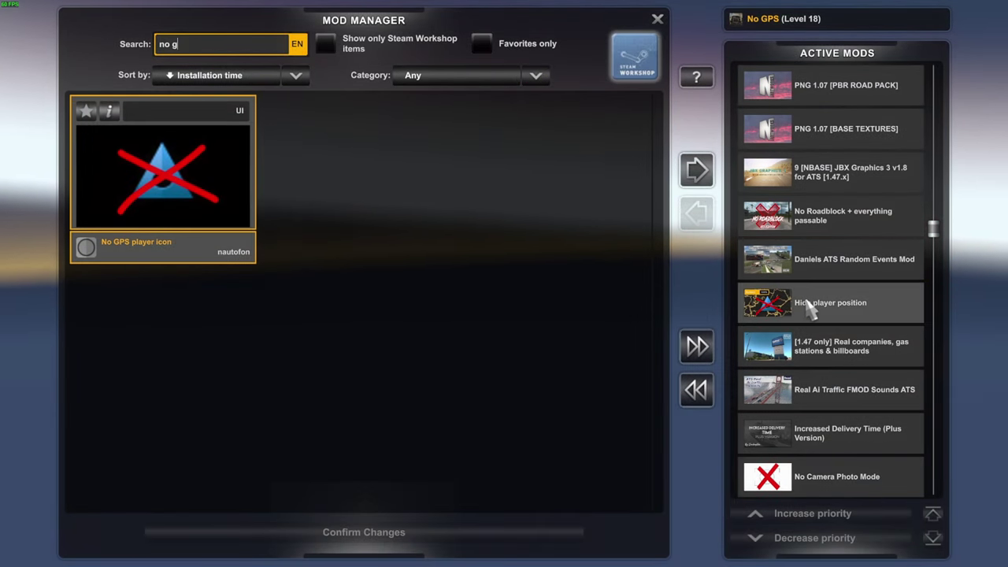
click(870, 448)
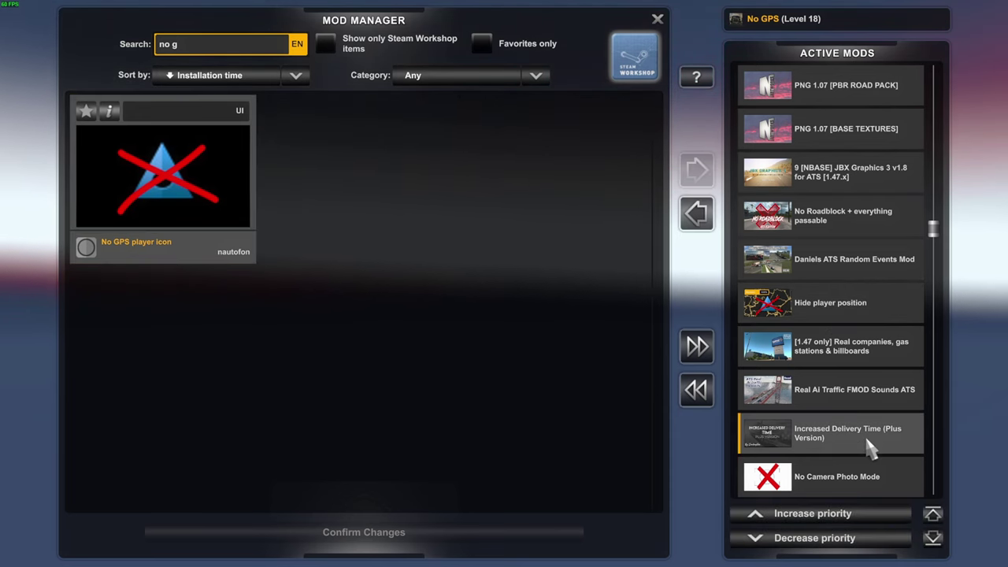
key(BackSpace)
key(BackSpace)
key(BackSpace)
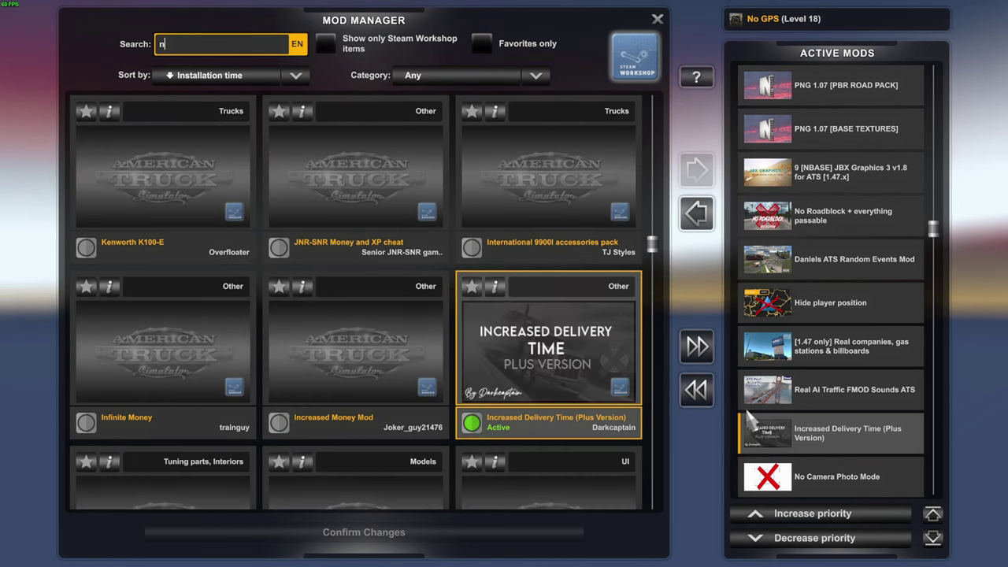
double_click(504, 303)
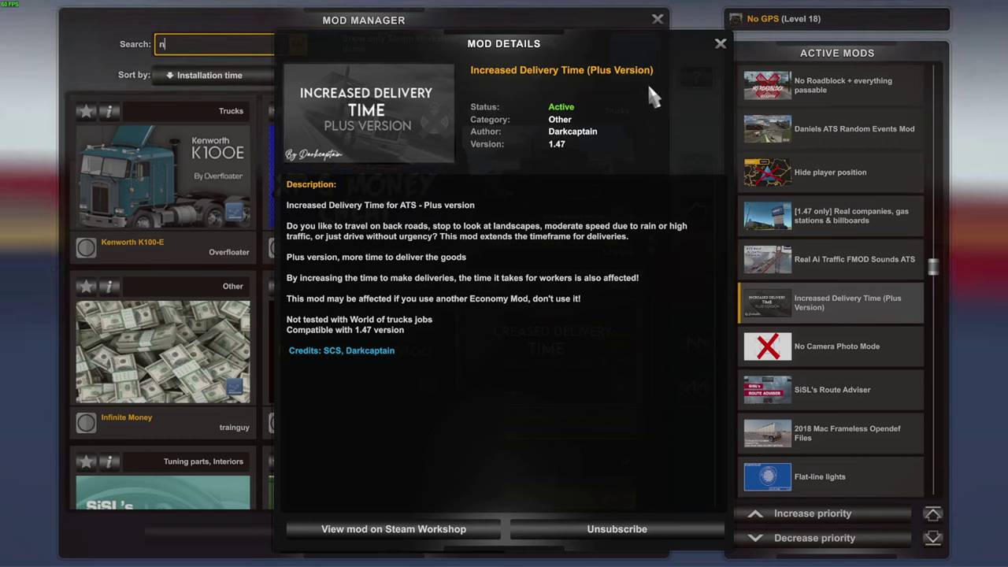
click(722, 41)
Look through the rest of the active mods, down to the truck and trailer packs and back up to the graphics mods.
scroll(841, 274, down, 6)
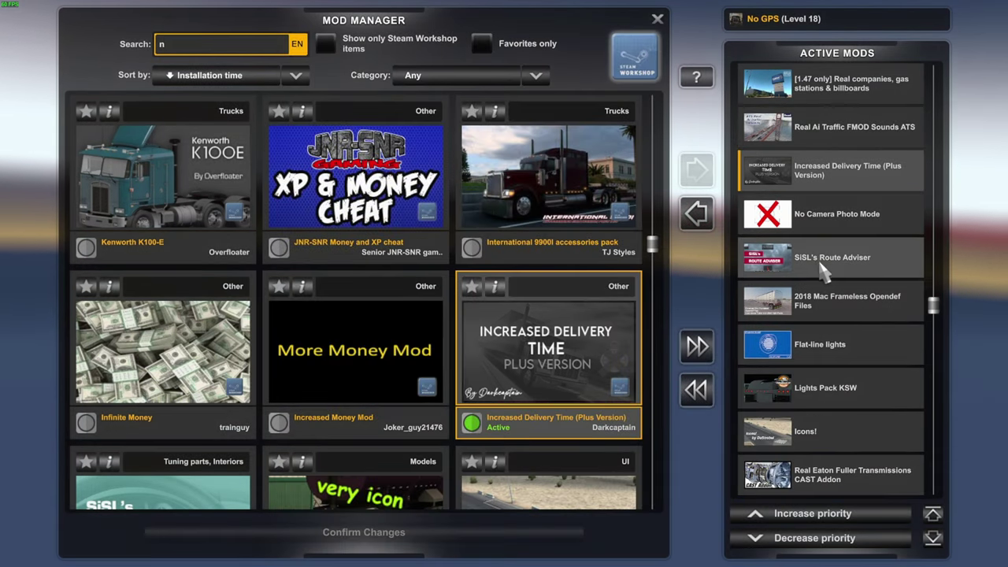
scroll(841, 274, down, 10)
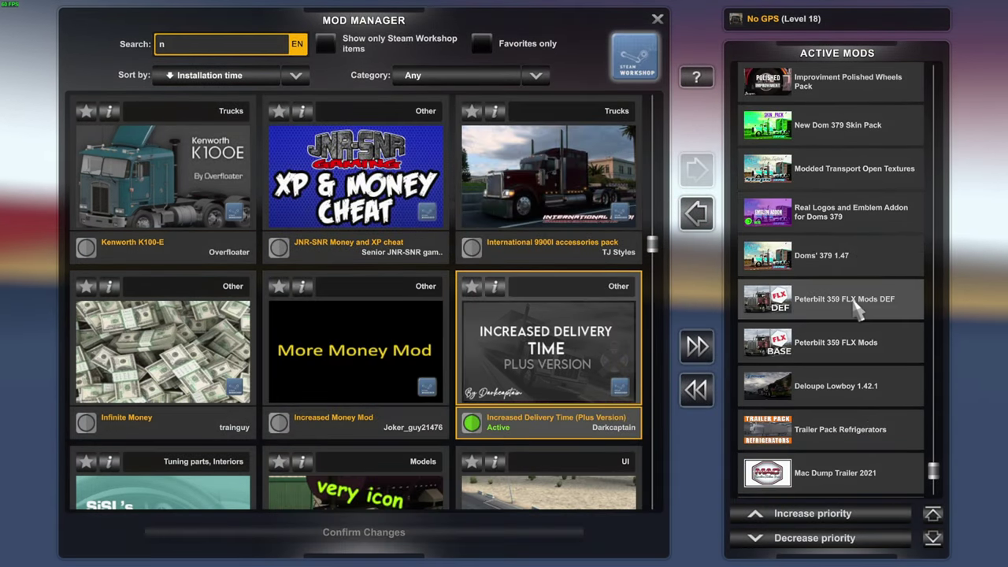
scroll(859, 315, up, 12)
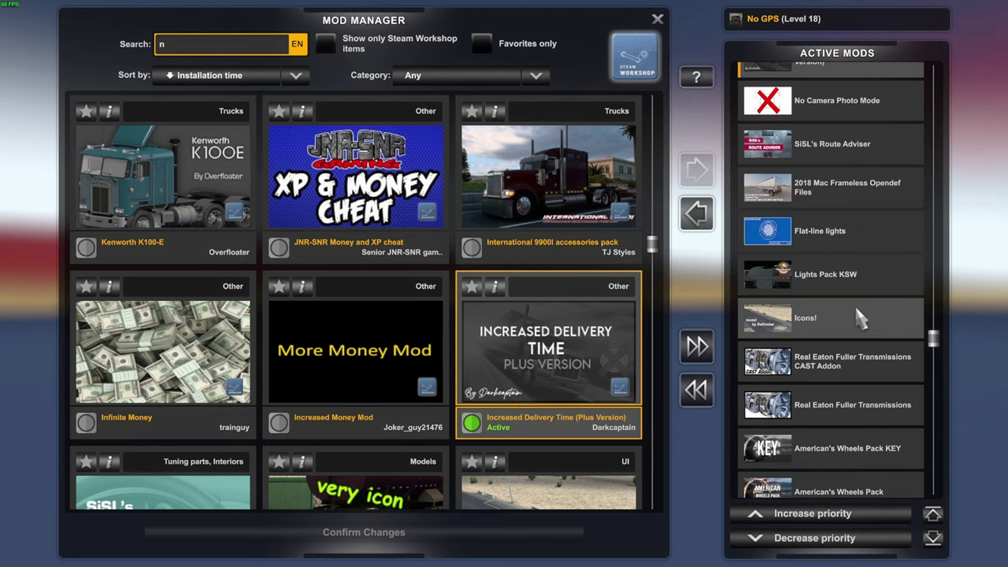
scroll(859, 319, up, 12)
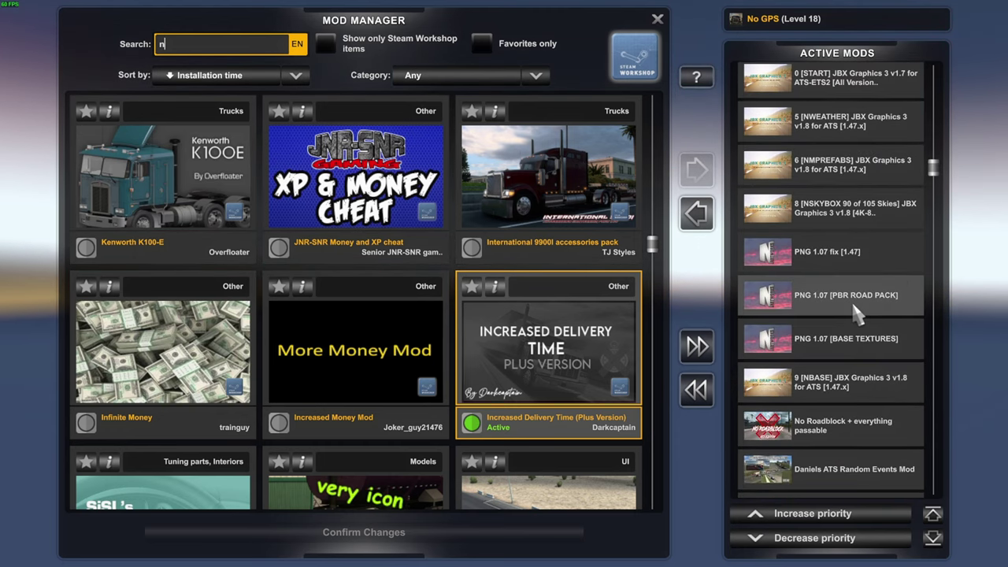
scroll(855, 307, up, 2)
Exit the mod manager, confirming the exit, and continue the game with the No GPS profile.
click(658, 19)
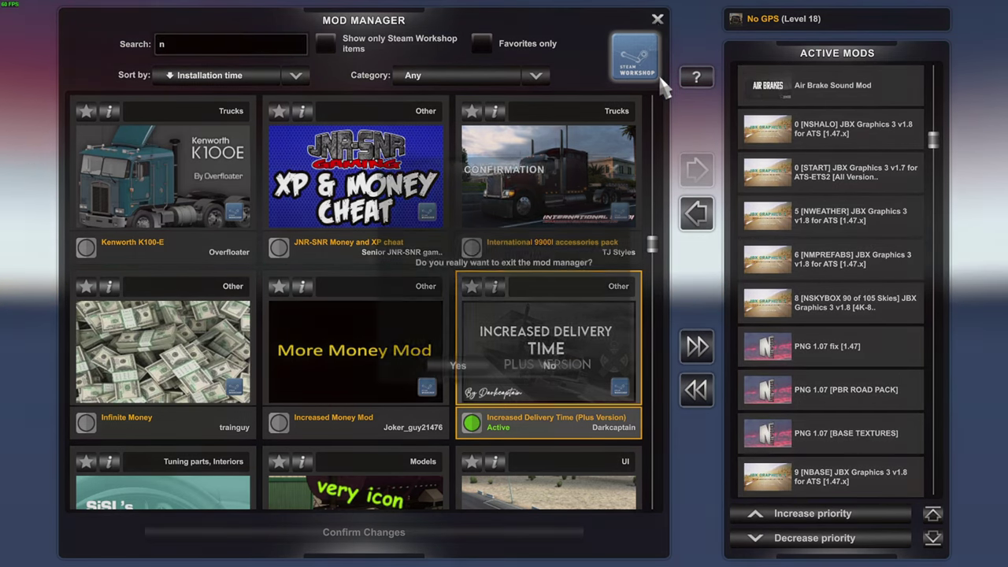
click(457, 365)
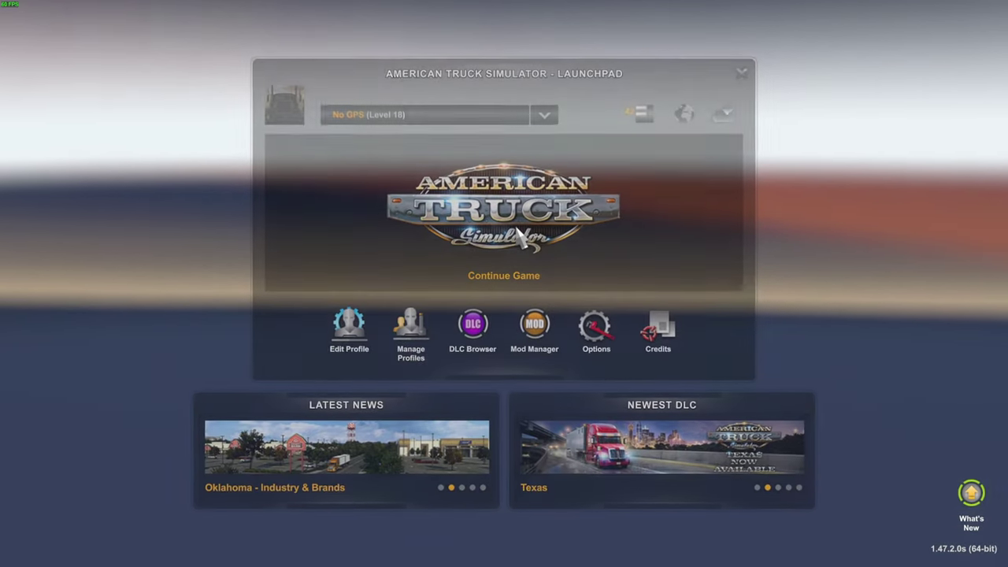
click(513, 272)
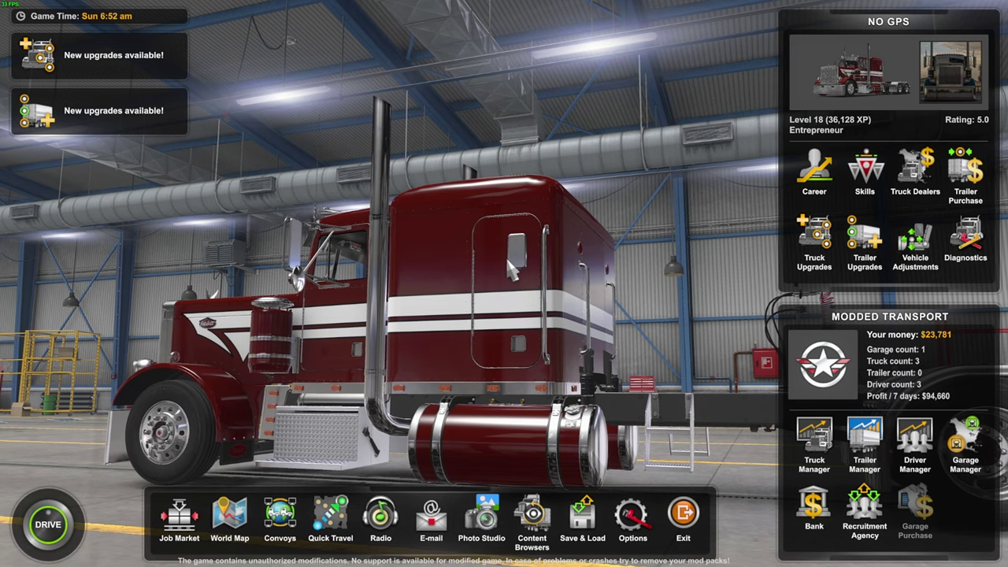
Open the gameplay options, check the parking difficulty choices and keep Random parking selected.
click(619, 537)
click(397, 237)
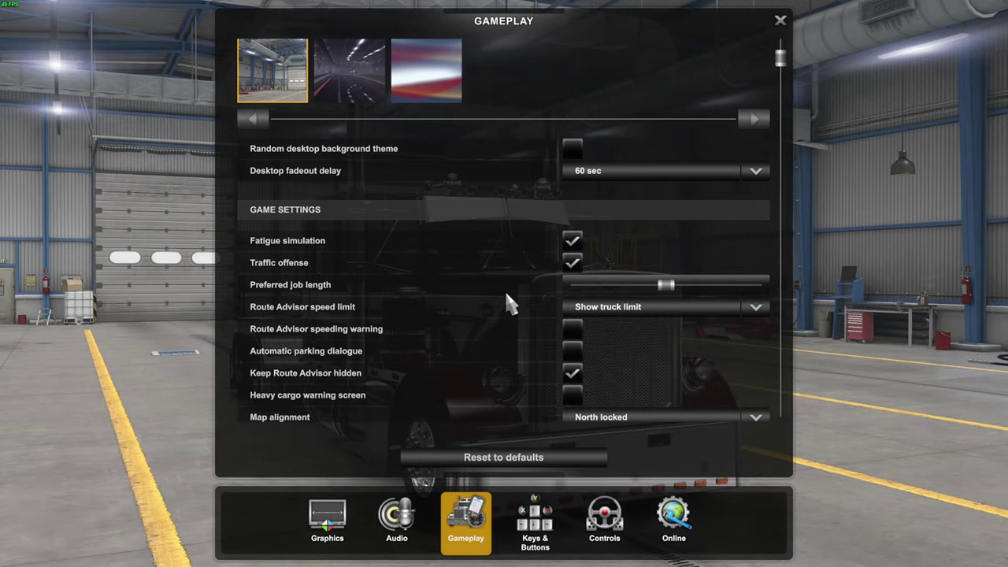
scroll(505, 289, down, 3)
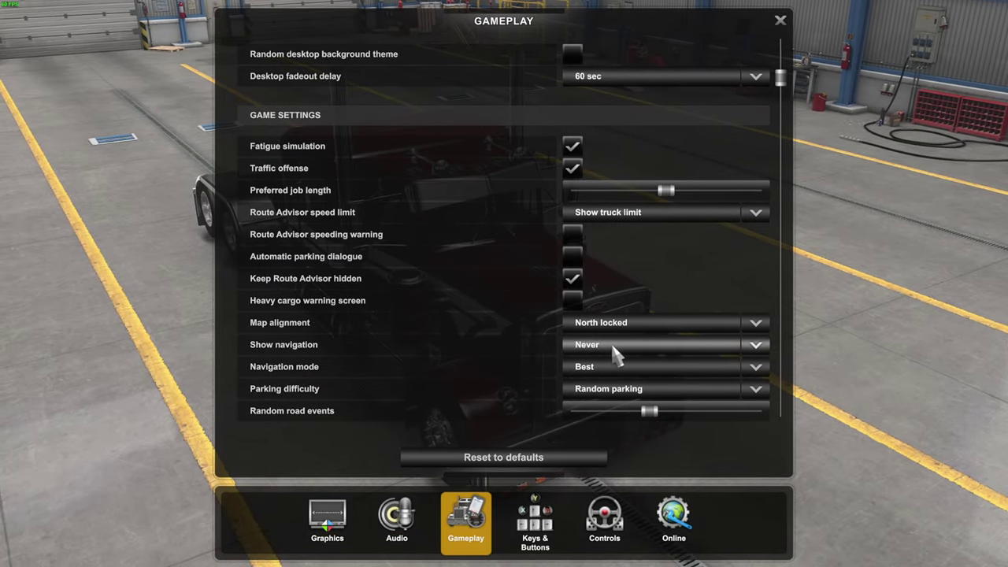
scroll(390, 351, down, 2)
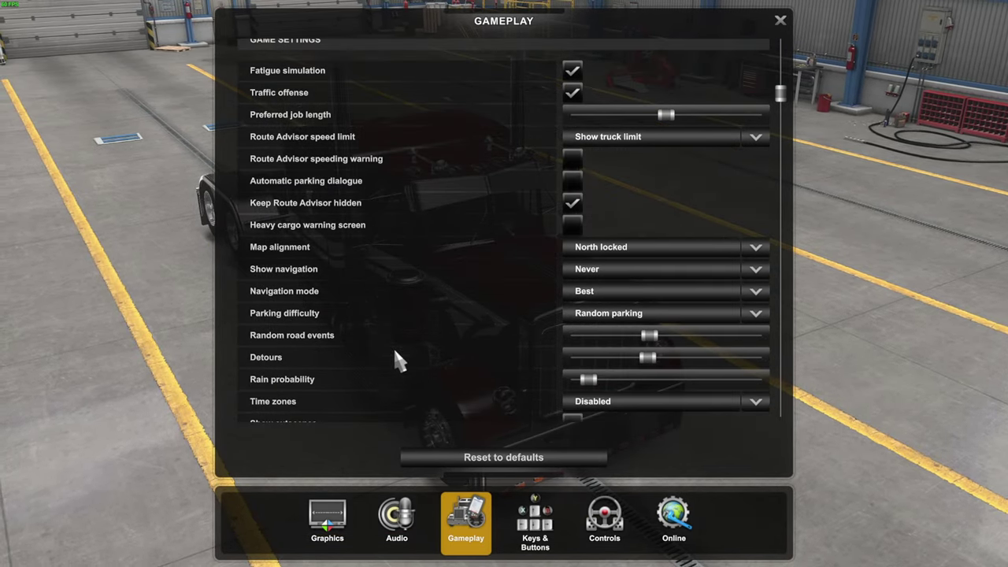
click(601, 312)
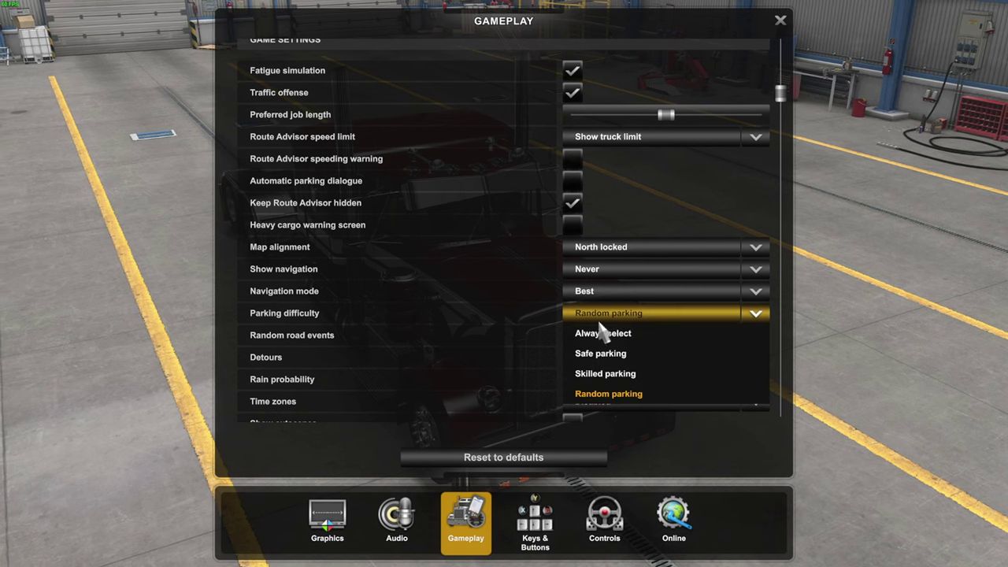
click(635, 397)
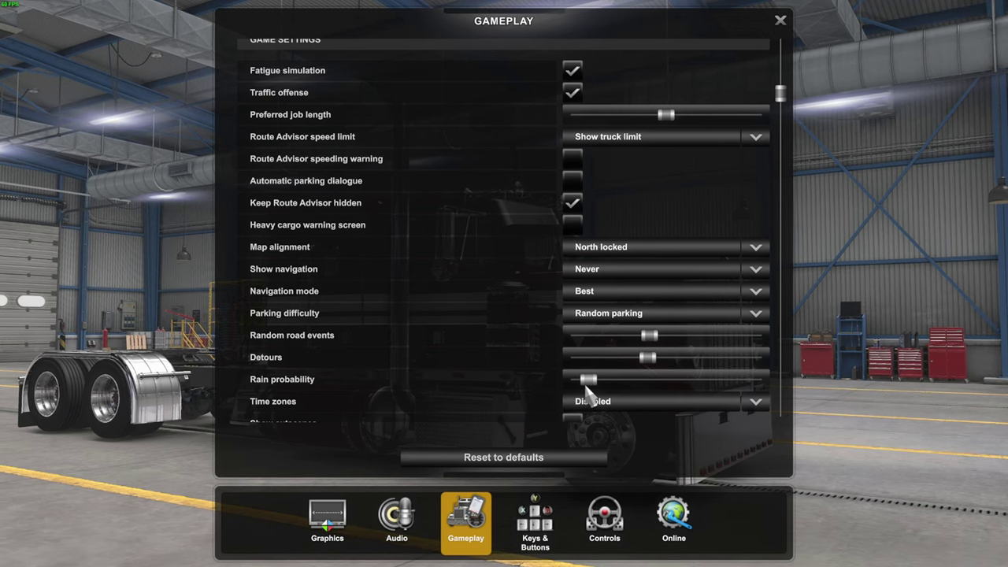
Review the remaining gameplay options, covering the truck, camera, regional, chat and convoy settings, and close the options.
scroll(587, 389, down, 10)
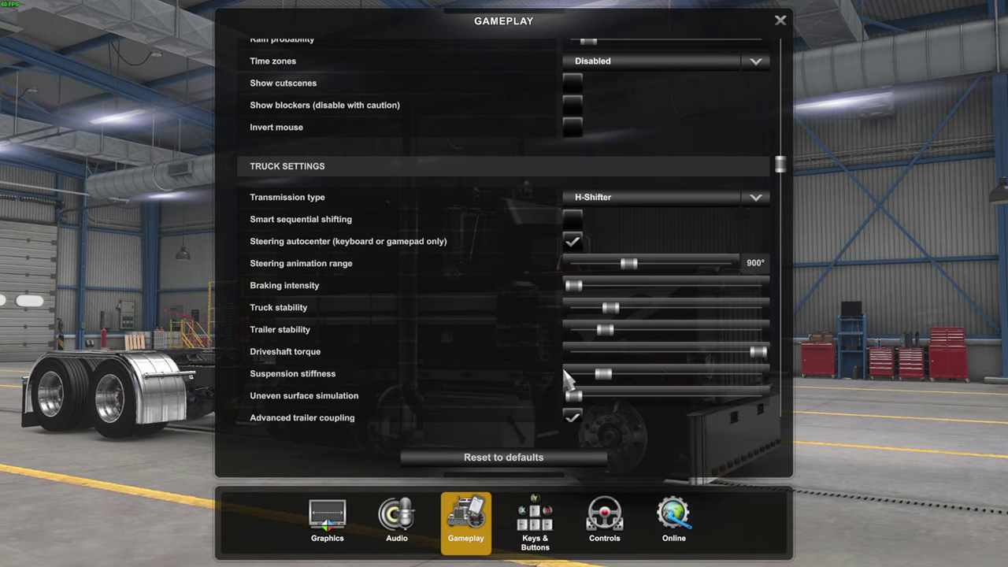
scroll(566, 379, down, 3)
scroll(565, 377, down, 13)
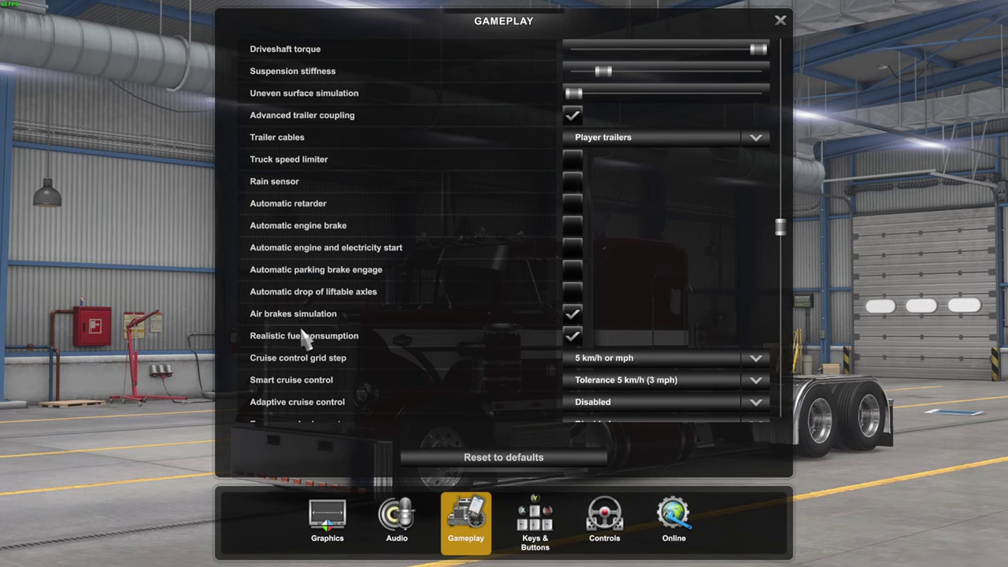
scroll(511, 377, down, 6)
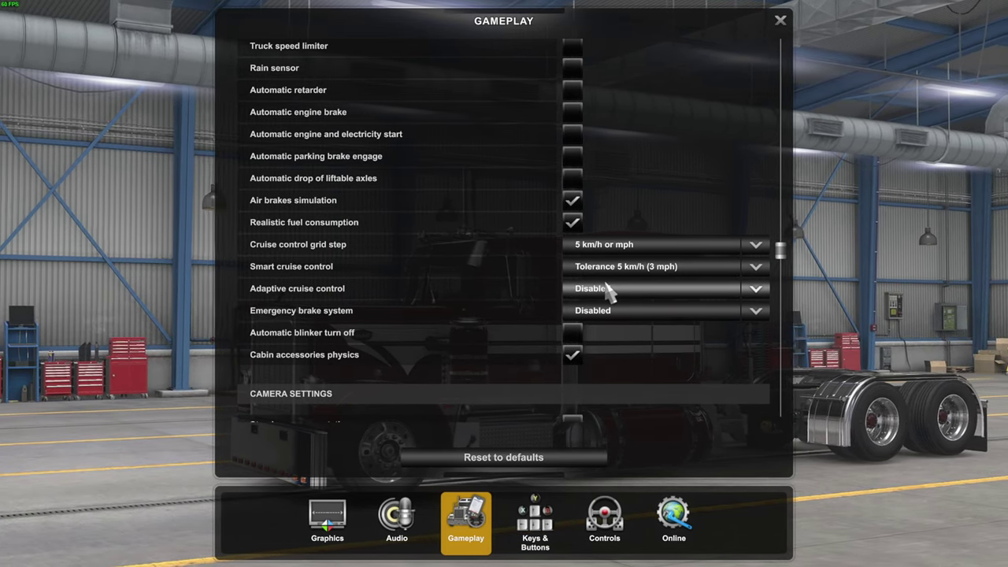
scroll(607, 292, down, 6)
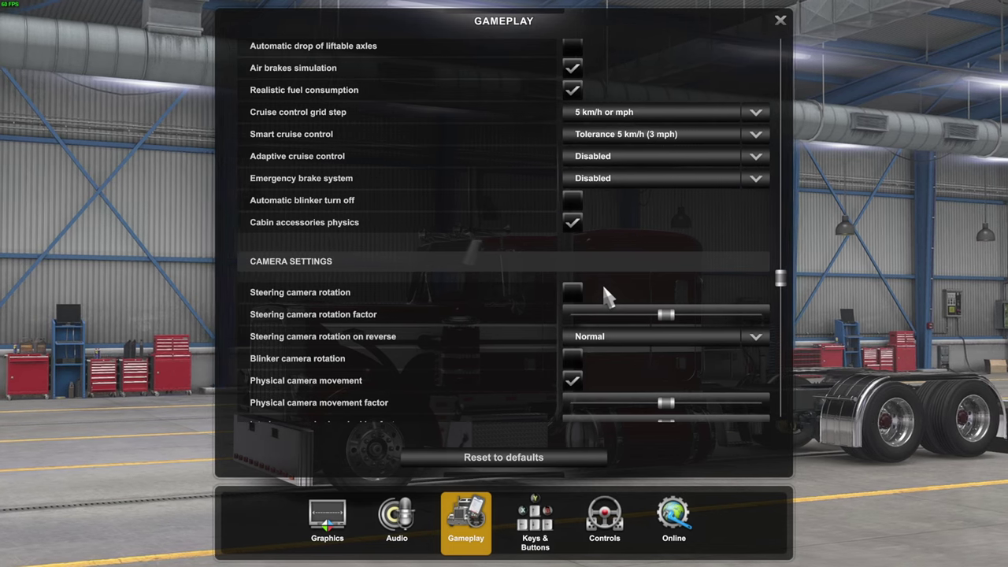
scroll(603, 293, down, 4)
scroll(559, 225, down, 3)
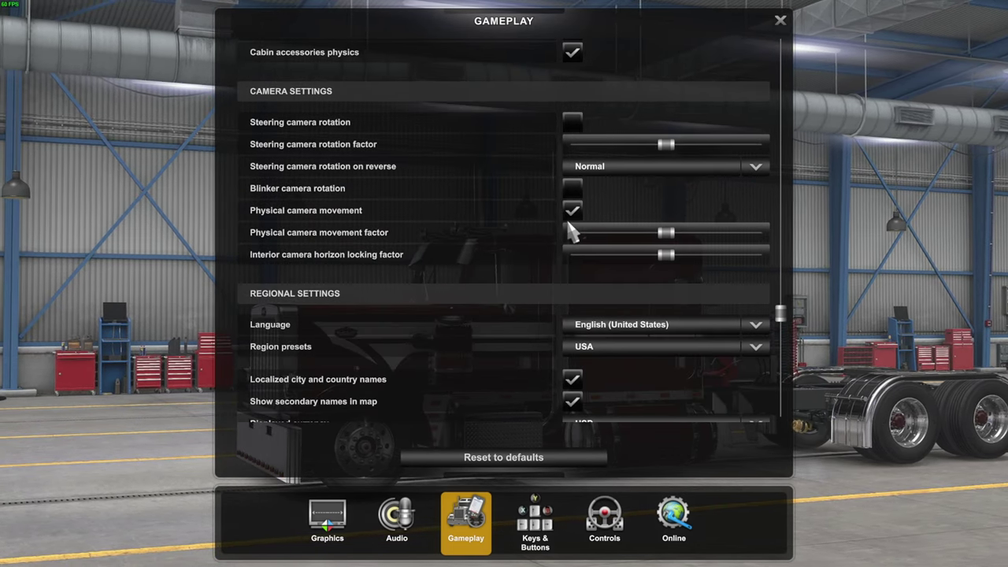
scroll(583, 233, down, 3)
scroll(604, 365, down, 7)
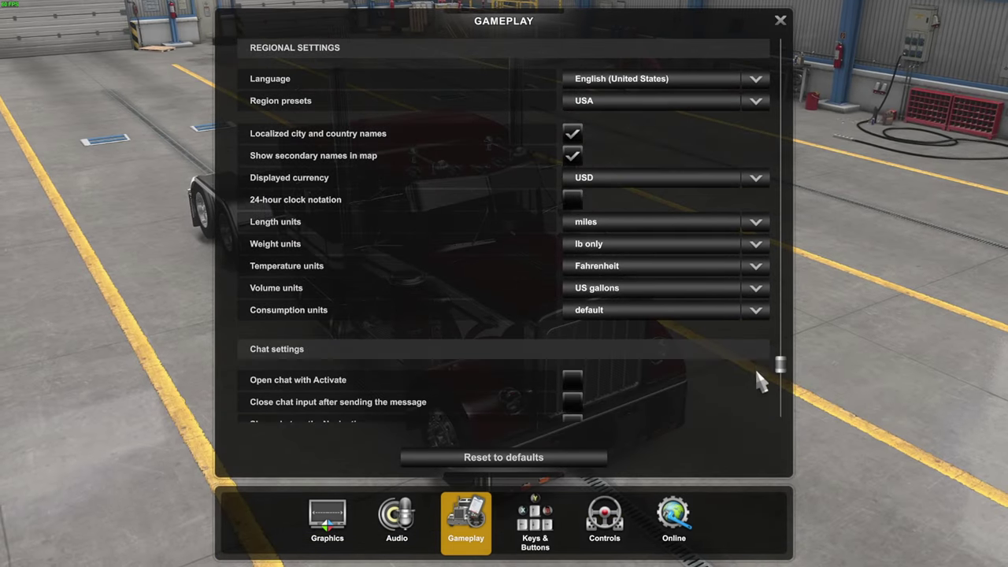
scroll(724, 343, down, 5)
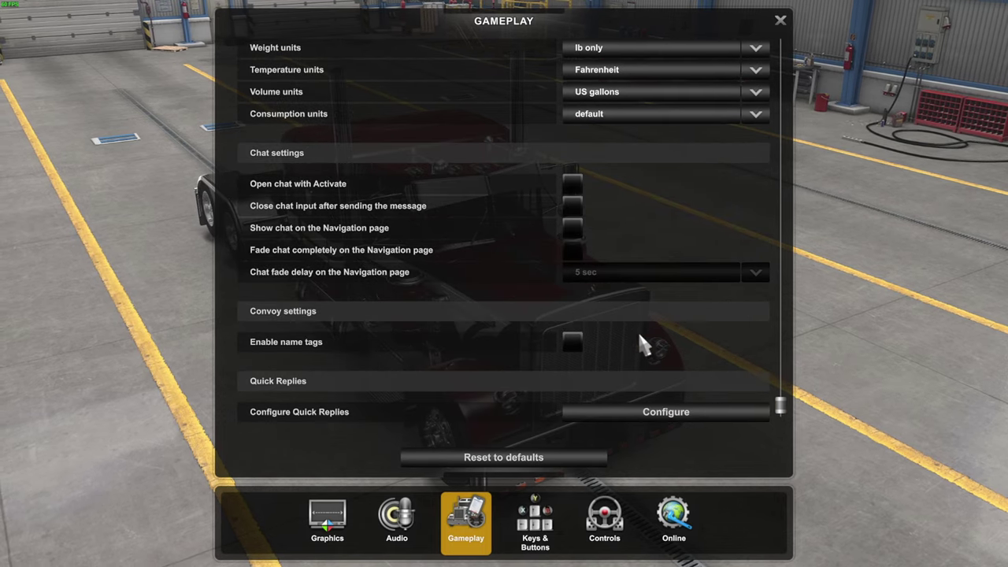
click(780, 22)
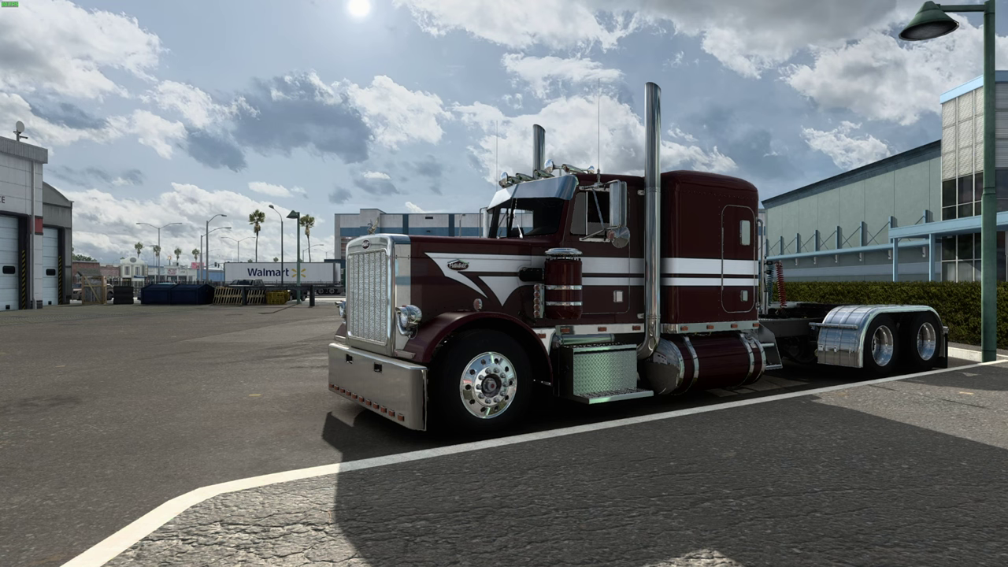
Open the world map and survey the road network from the southwest up to the northern states and back.
key(m)
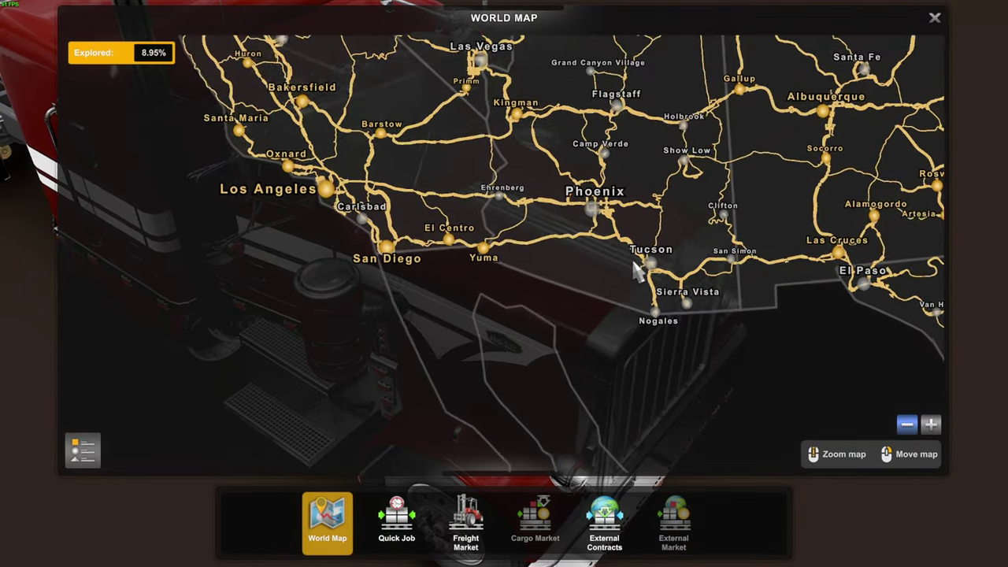
scroll(636, 270, up, 2)
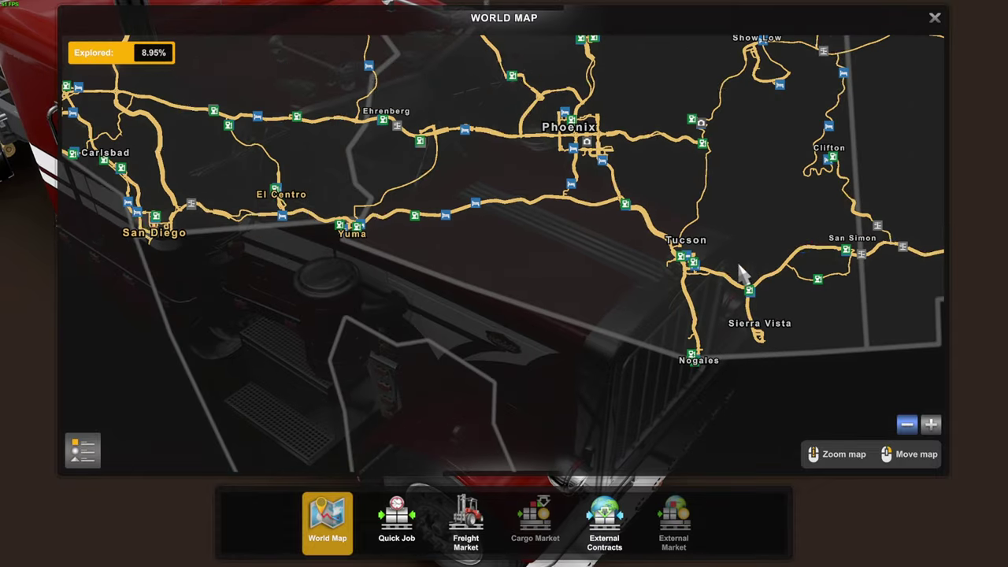
scroll(734, 187, down, 5)
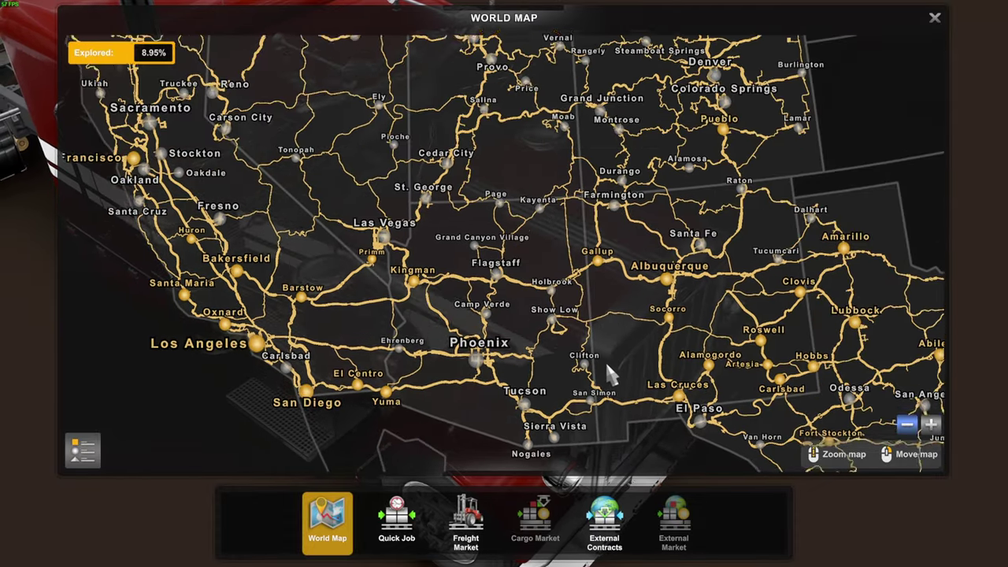
drag(604, 360, 717, 468)
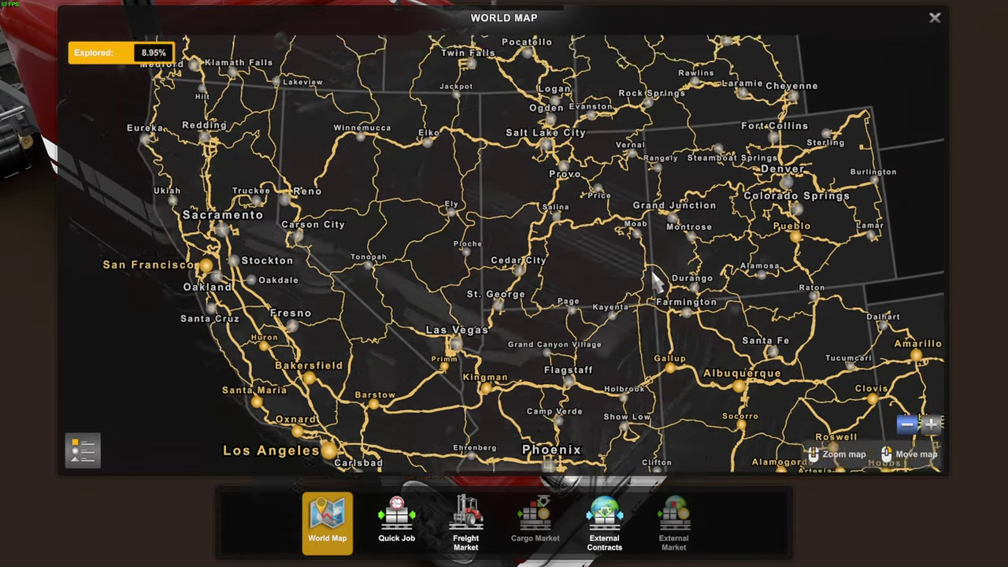
drag(614, 78, 569, 375)
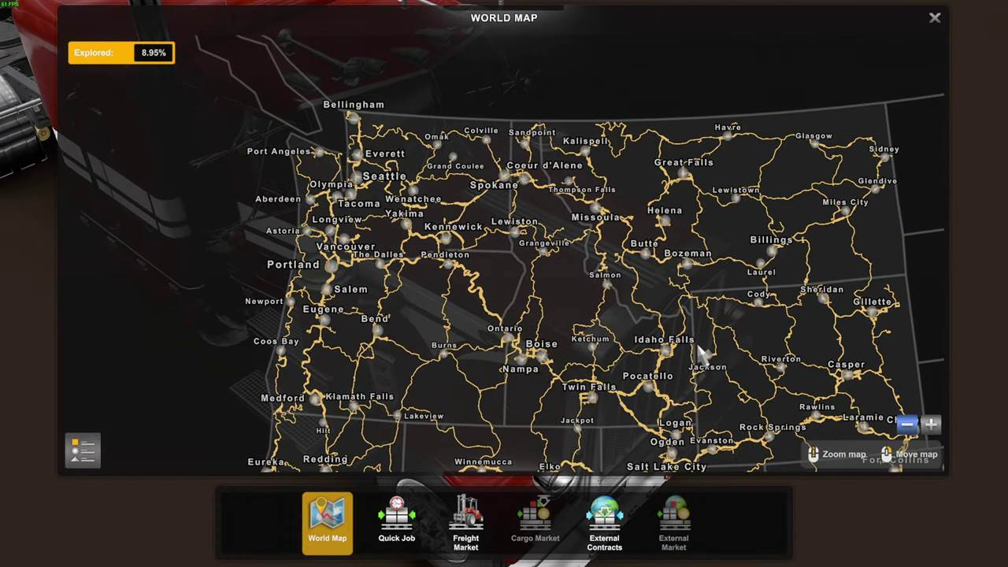
drag(551, 347, 537, 77)
drag(600, 308, 471, 209)
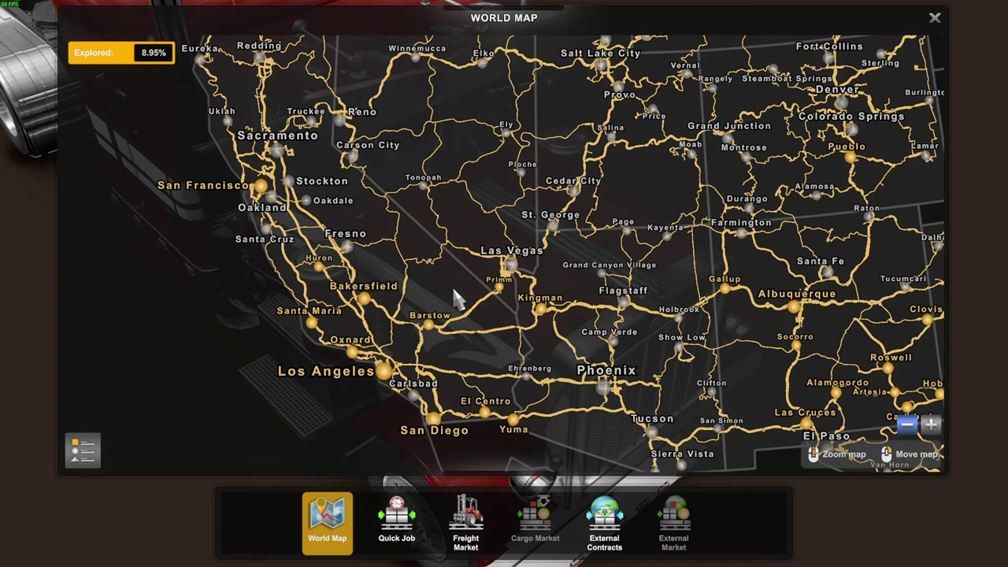
Examine Yuma on the world map up close, including its companies, services, streets and the surrounding Interstate 8 and Route 95 roads.
scroll(512, 463, up, 4)
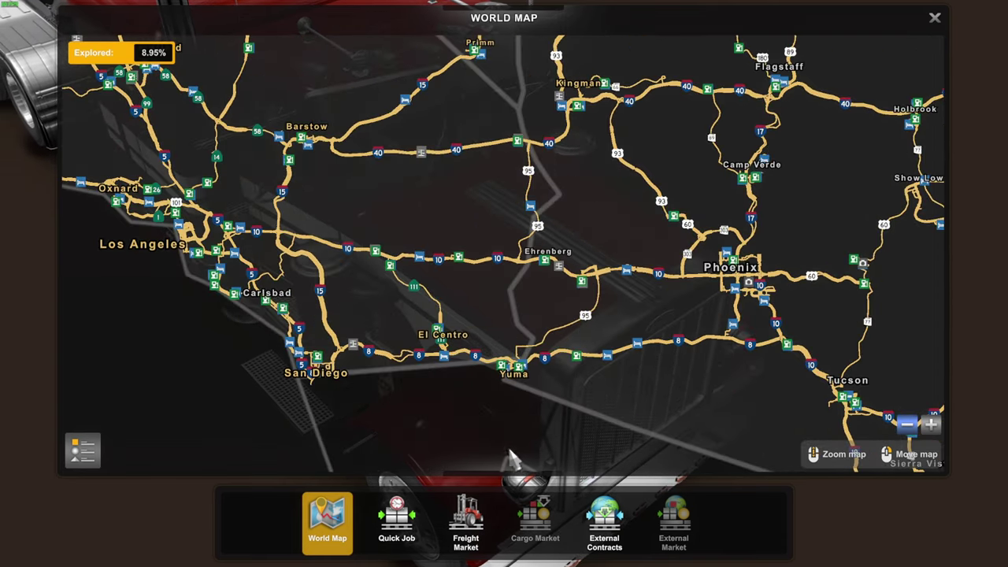
scroll(519, 399, up, 8)
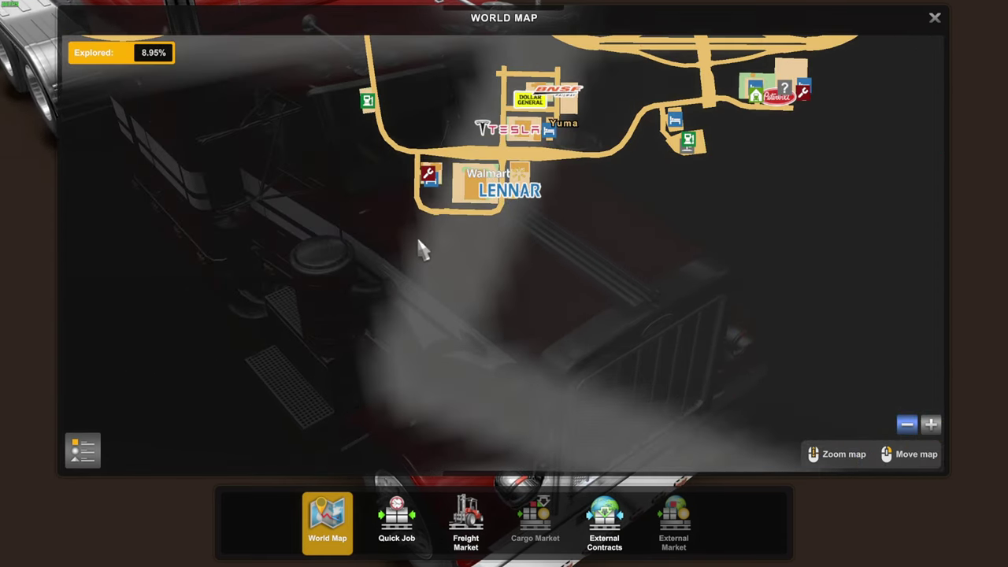
scroll(417, 173, down, 6)
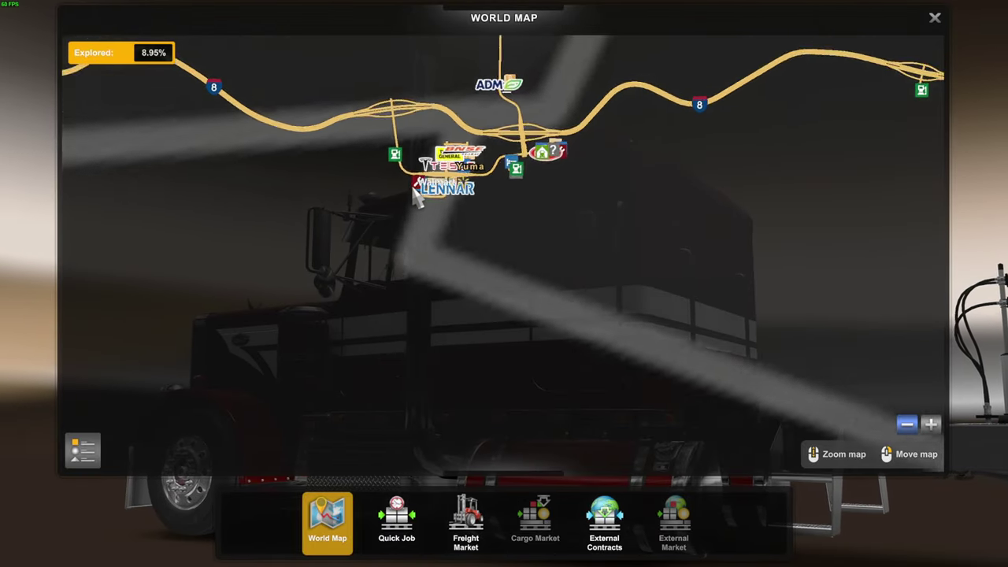
drag(402, 128, 403, 249)
scroll(400, 264, up, 7)
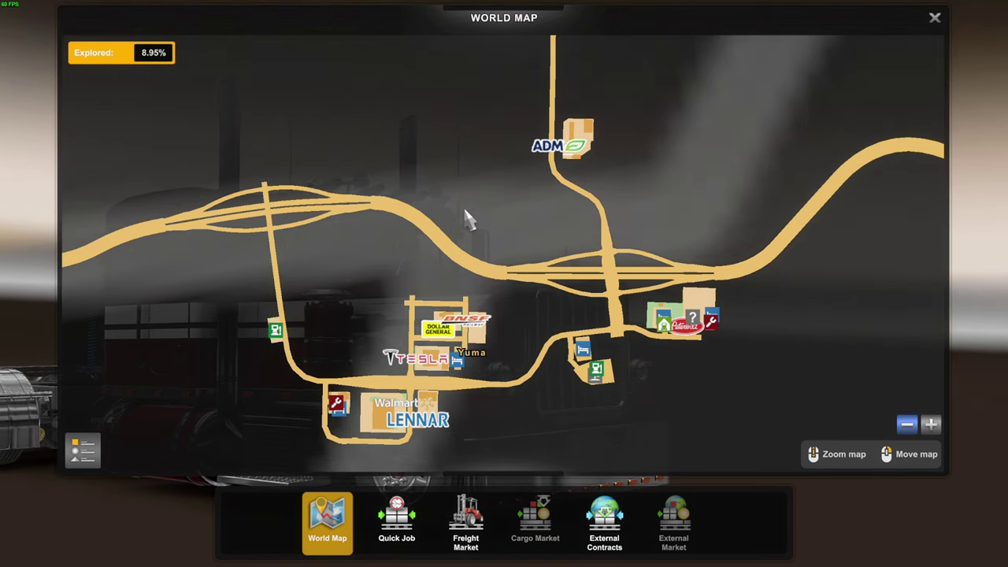
scroll(407, 284, down, 3)
scroll(407, 283, down, 2)
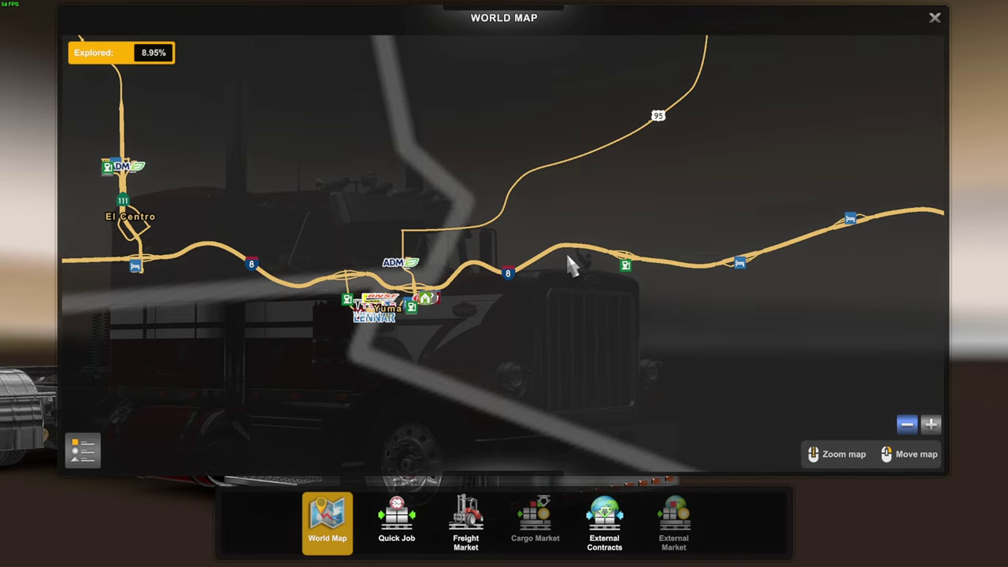
Examine the Yuma streets and companies between the city's two Interstate 8 interchanges on the world map.
scroll(398, 292, up, 4)
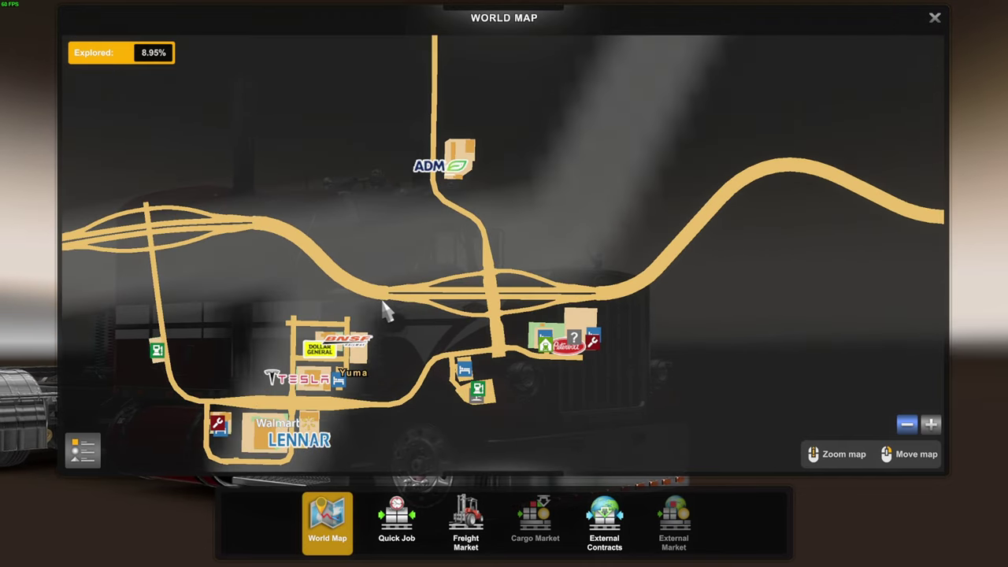
drag(381, 305, 483, 295)
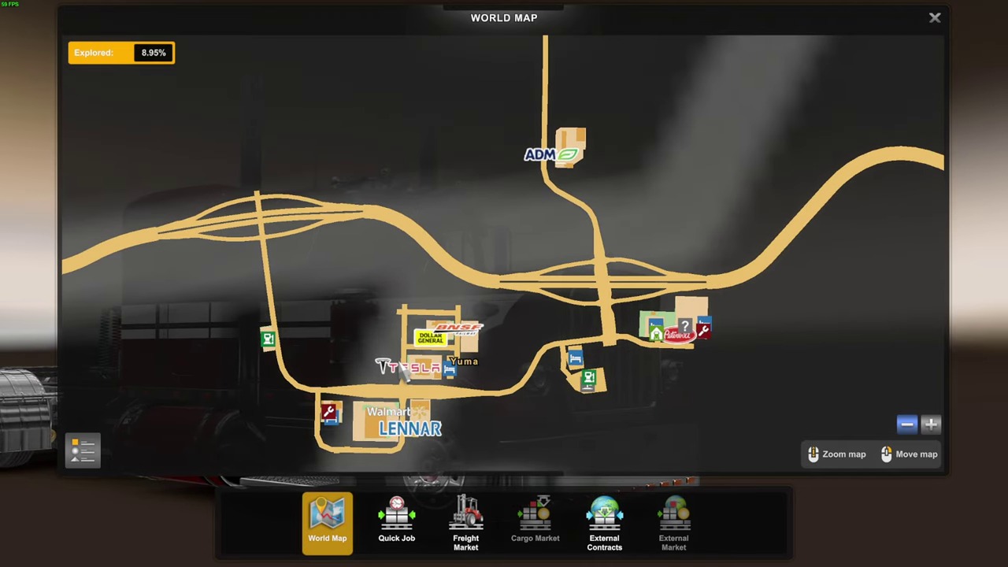
drag(353, 299, 525, 254)
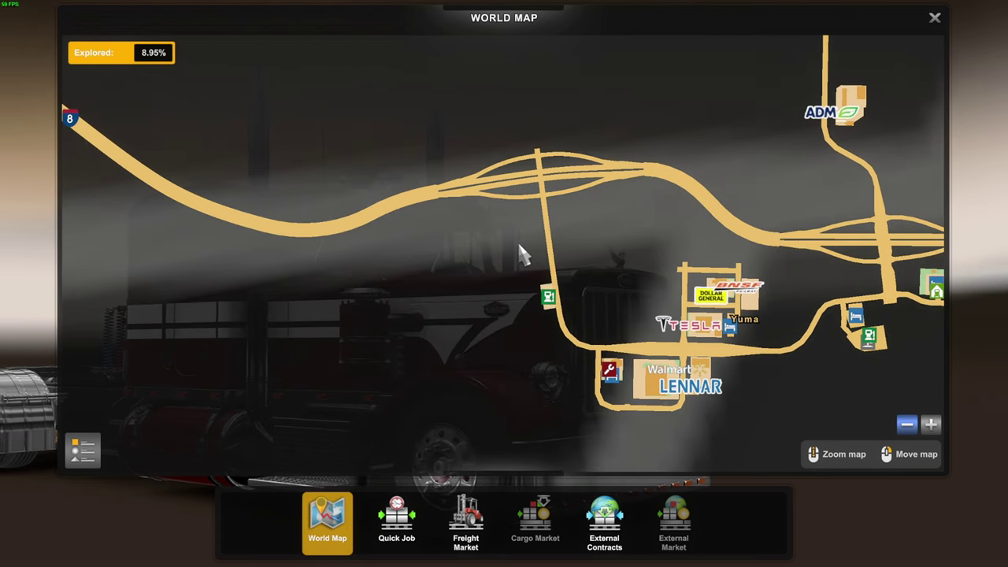
drag(588, 275, 431, 204)
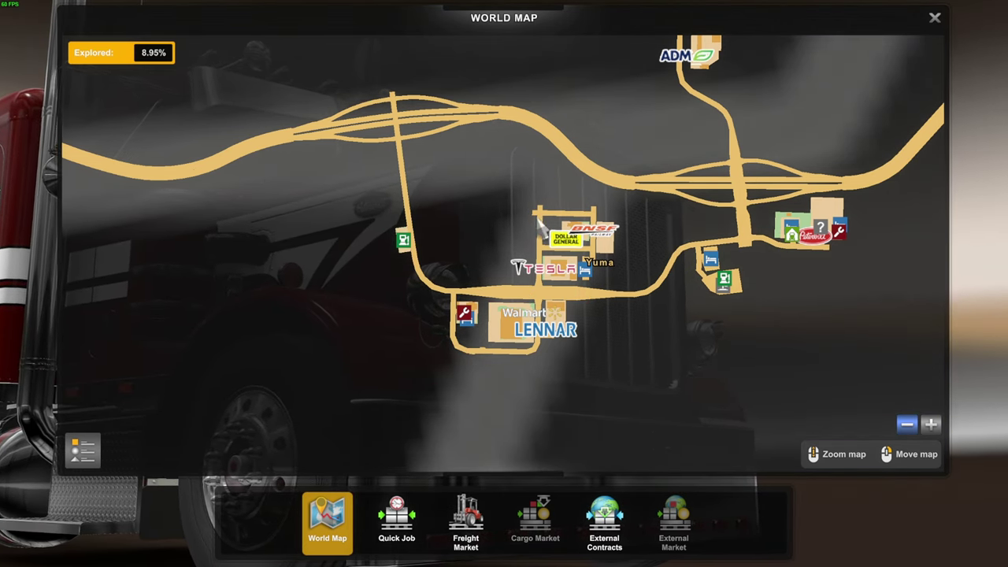
scroll(563, 227, down, 3)
scroll(563, 227, down, 4)
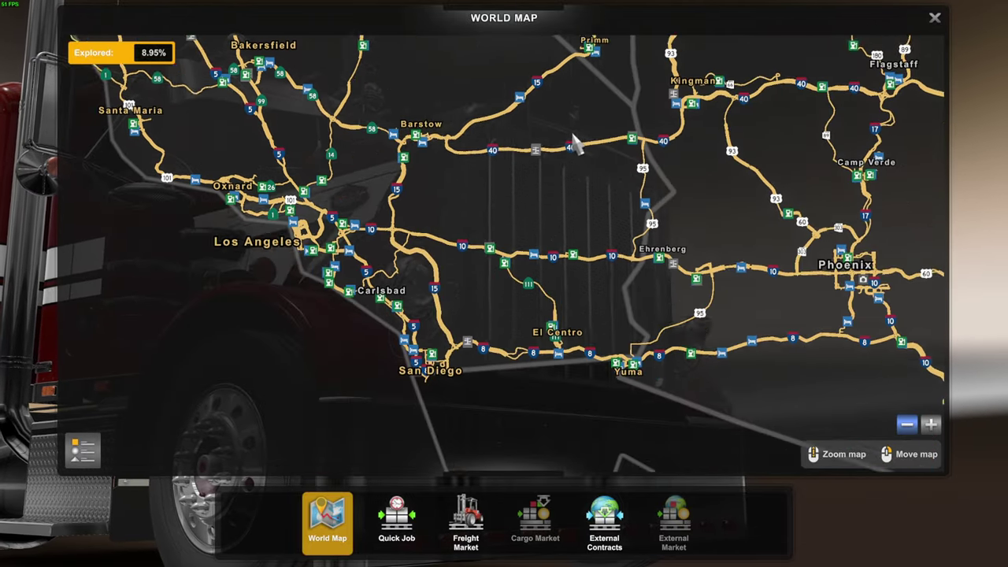
Survey Interstate 8 from San Diego past Yuma towards Tucson, and inspect the garage and Peterbilt dealer area on Yuma's east side.
drag(574, 142, 565, 281)
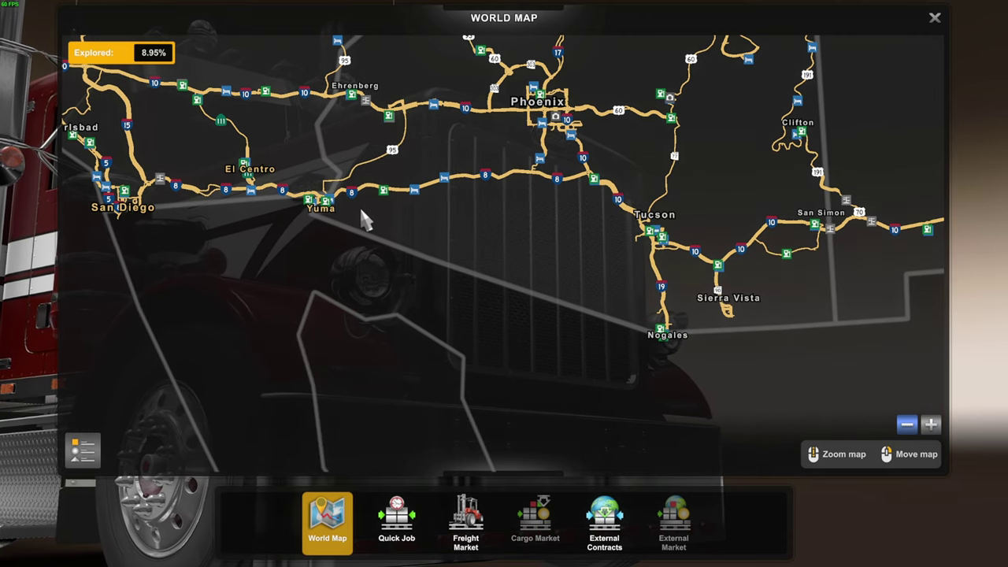
drag(348, 209, 420, 246)
scroll(420, 246, up, 5)
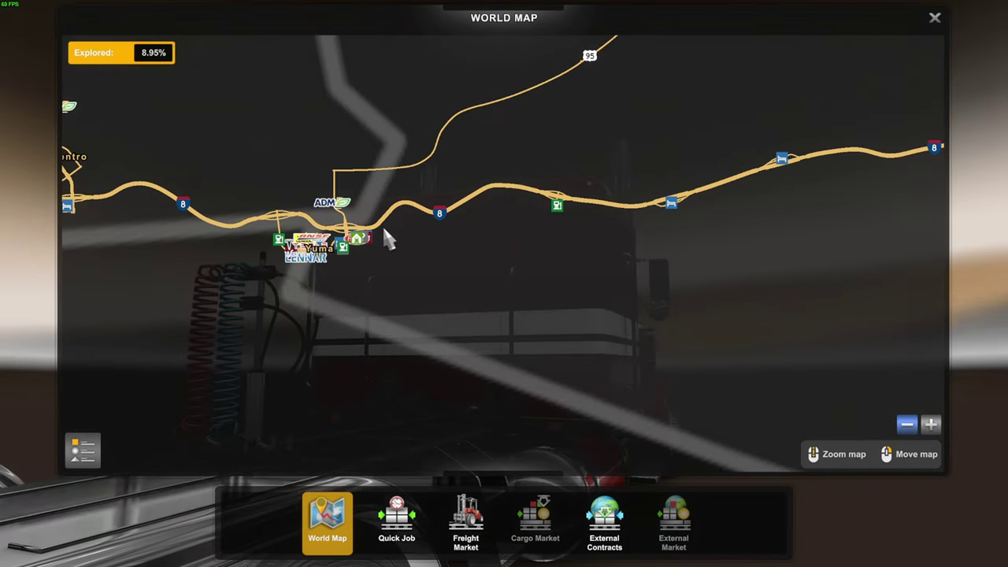
scroll(452, 271, up, 5)
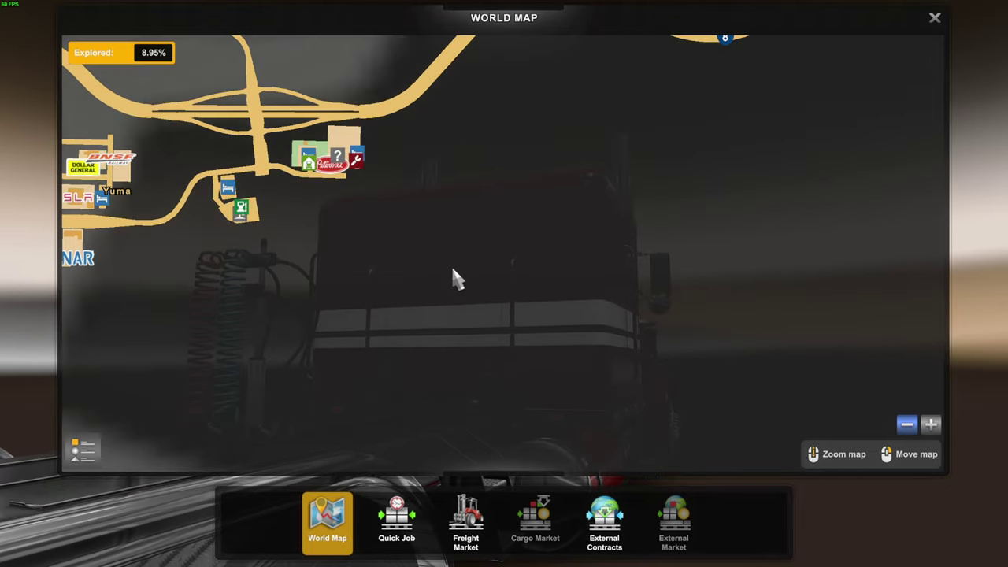
scroll(589, 356, down, 8)
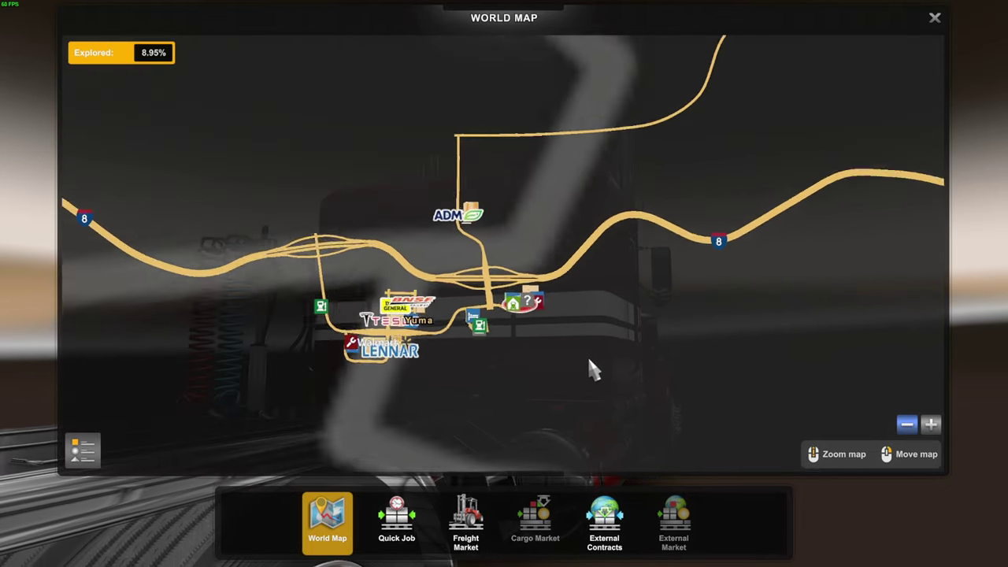
scroll(774, 283, down, 6)
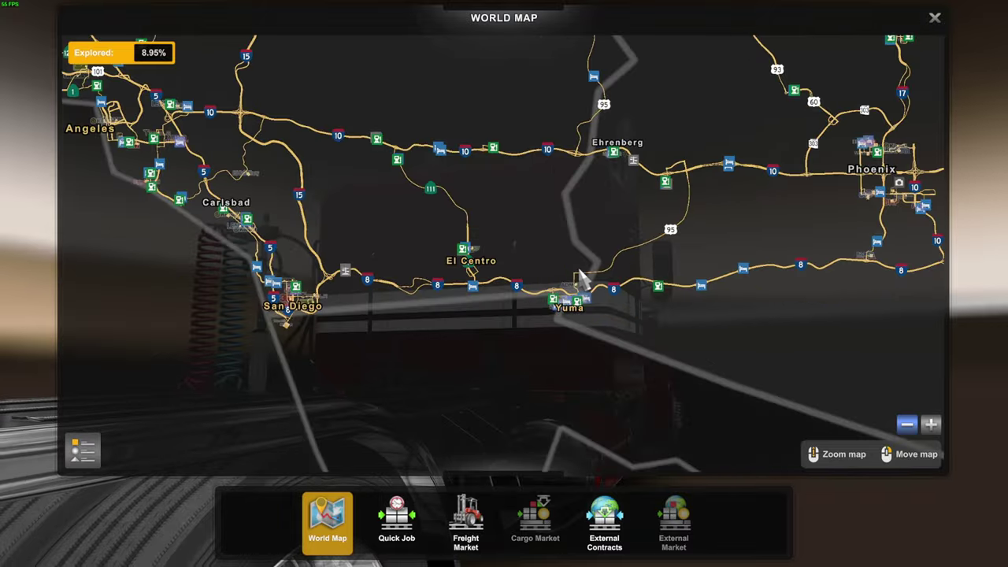
scroll(773, 277, down, 2)
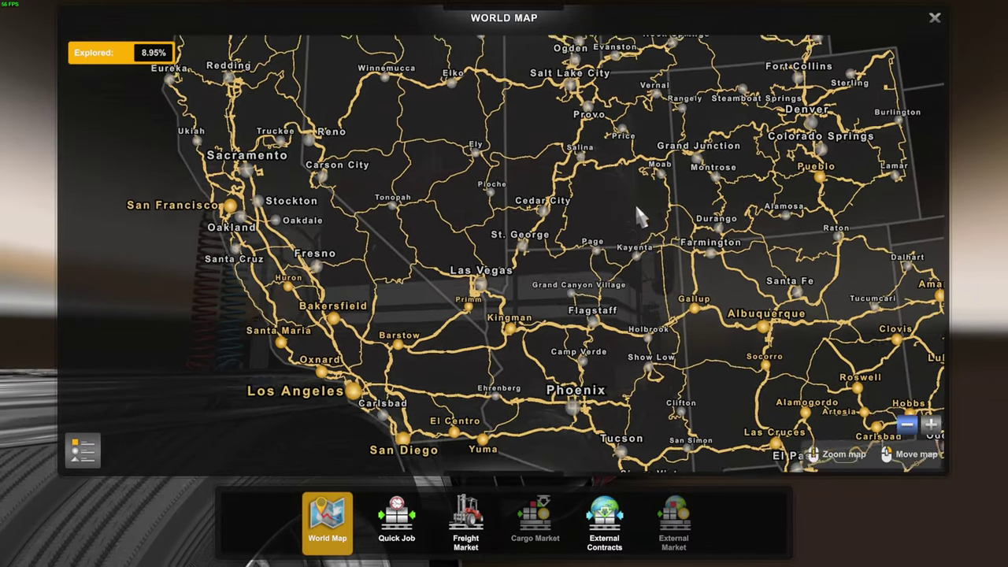
Survey the southern Arizona road network around Phoenix and Tucson, and check Yuma's layout and its position relative to the surrounding highways.
scroll(634, 202, up, 2)
drag(650, 162, 600, 67)
scroll(513, 297, up, 3)
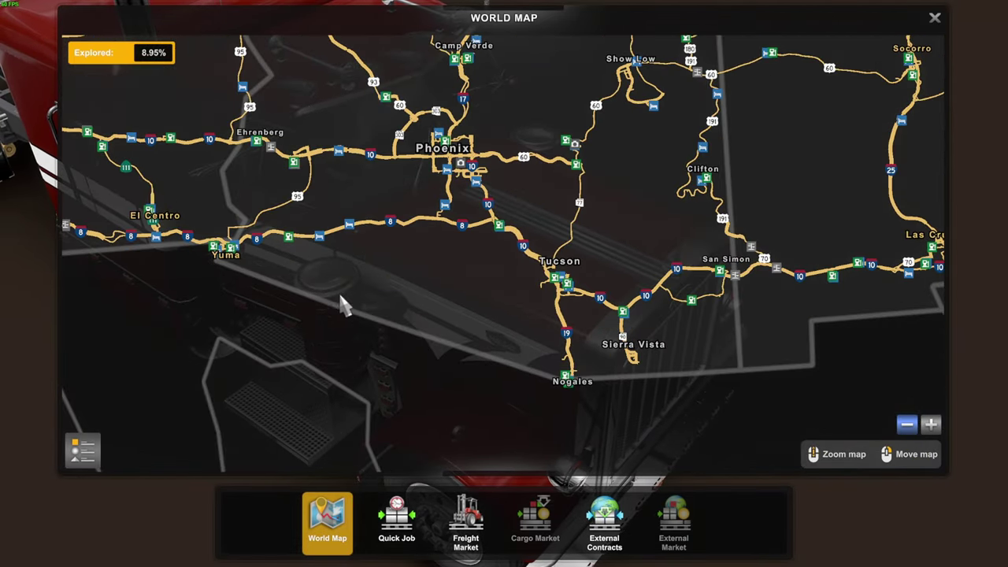
scroll(370, 283, up, 5)
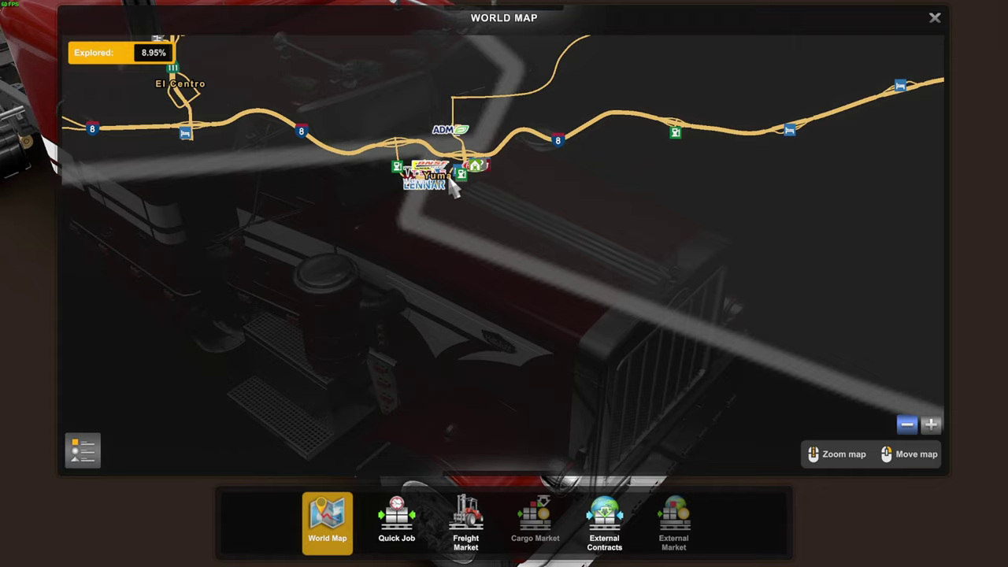
scroll(488, 189, up, 2)
scroll(265, 142, down, 4)
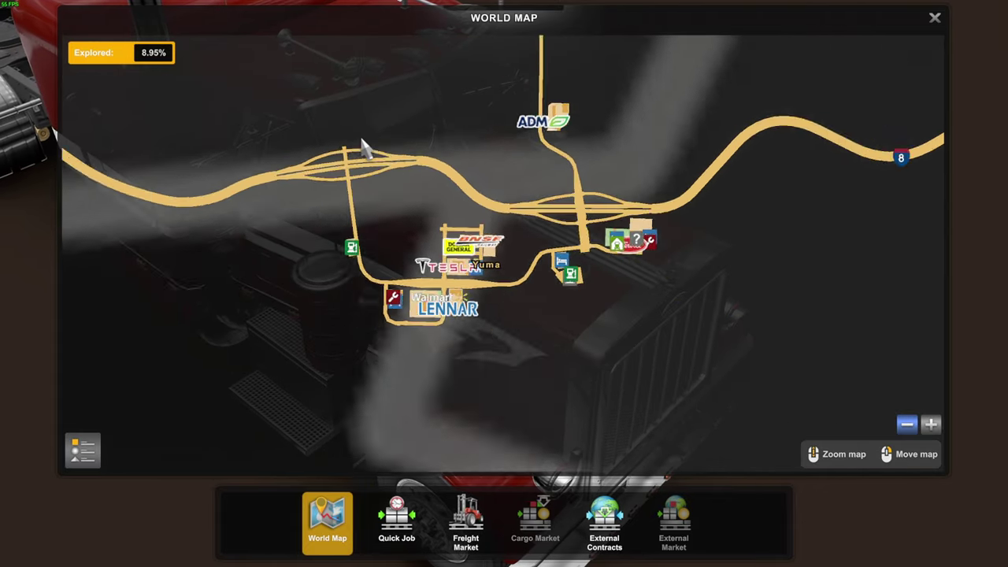
scroll(265, 142, down, 4)
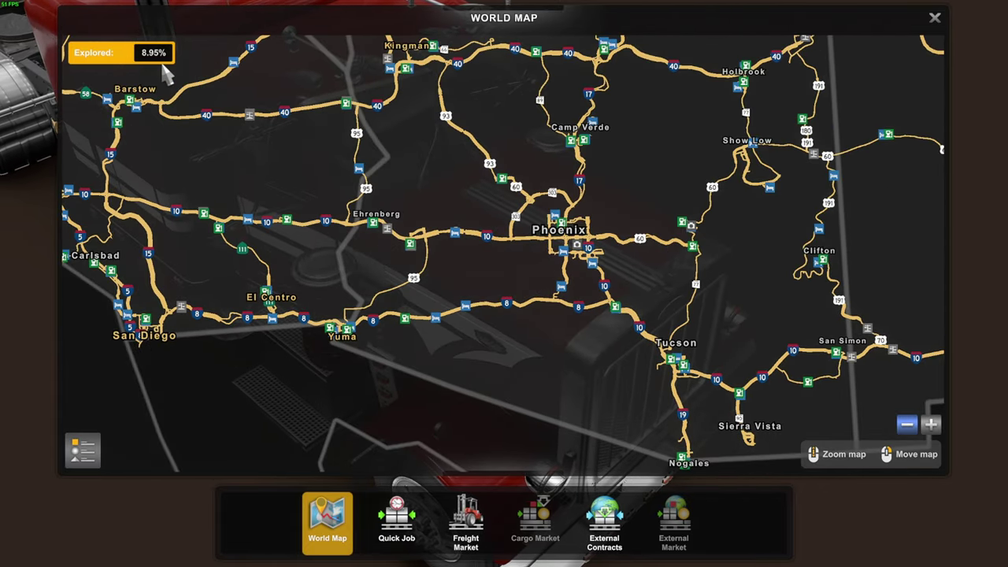
drag(197, 134, 287, 181)
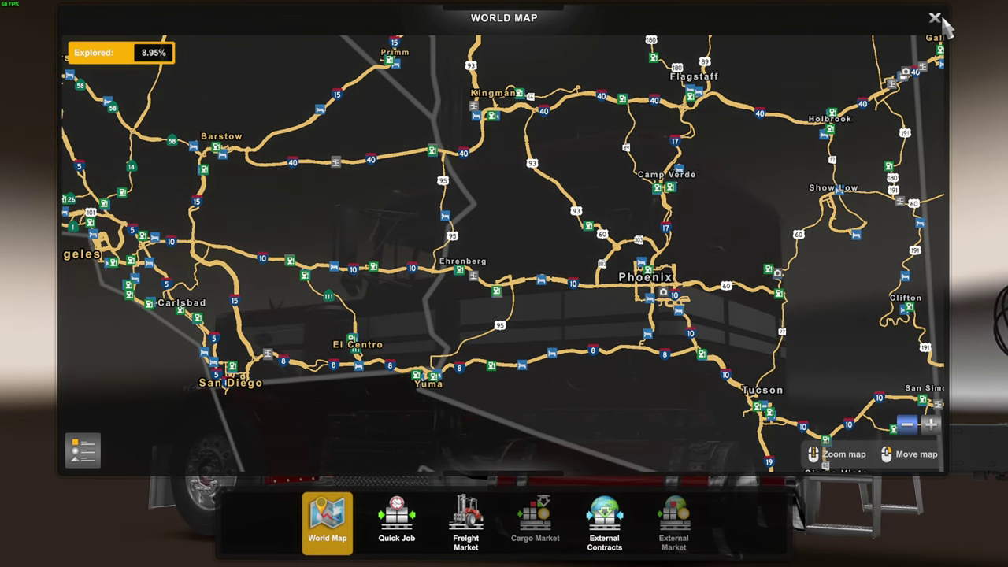
Examine the Interstate 10 interchange and truck stop east of Ehrenberg, and trace Route 95 from there down to Yuma's streets.
scroll(443, 315, up, 5)
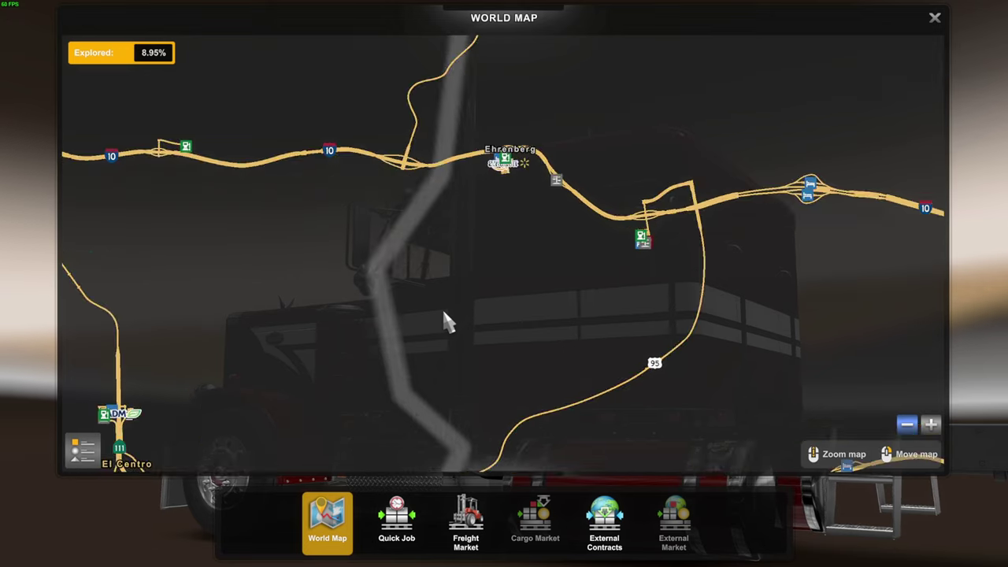
scroll(483, 250, up, 5)
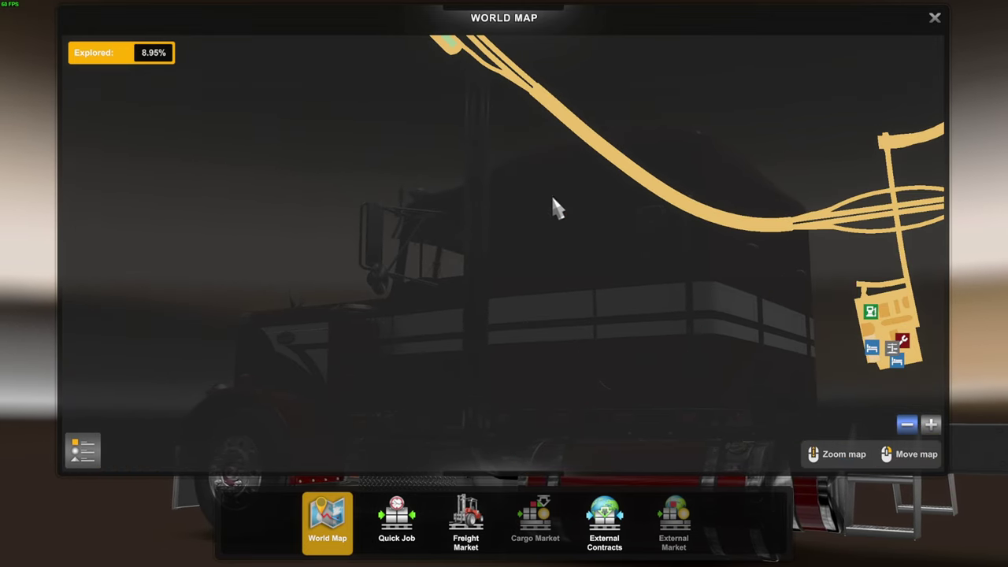
drag(866, 141, 713, 160)
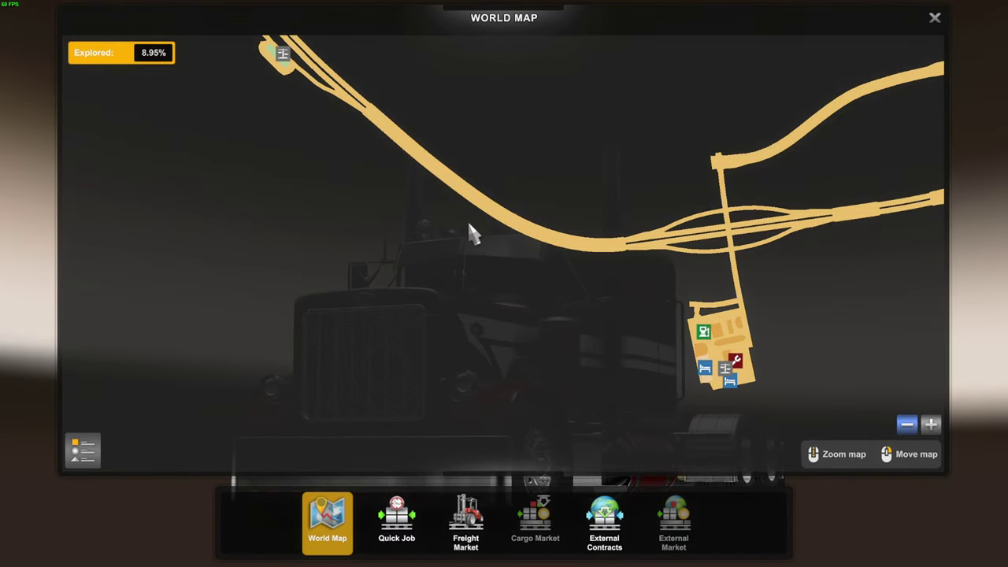
scroll(463, 260, down, 10)
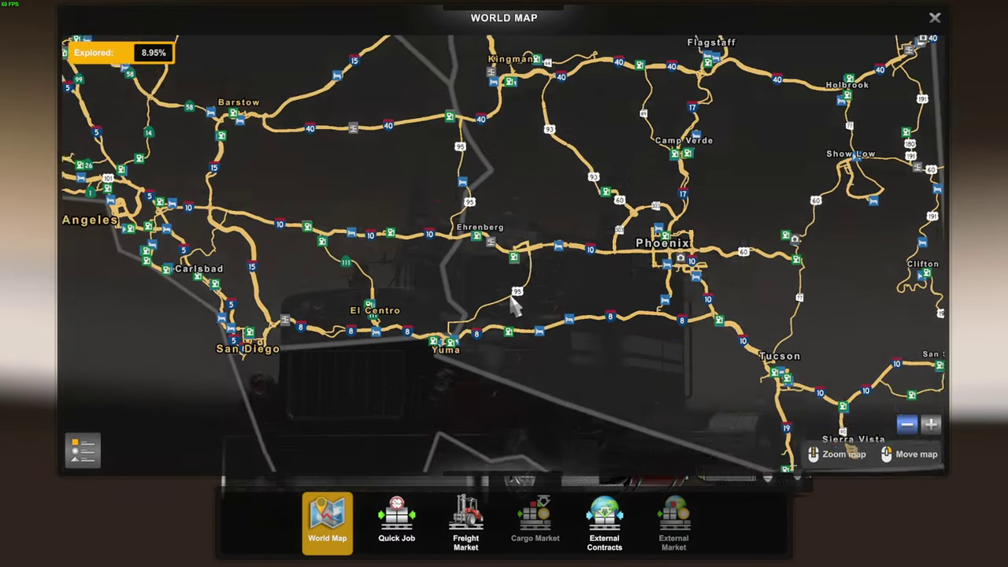
scroll(440, 313, up, 10)
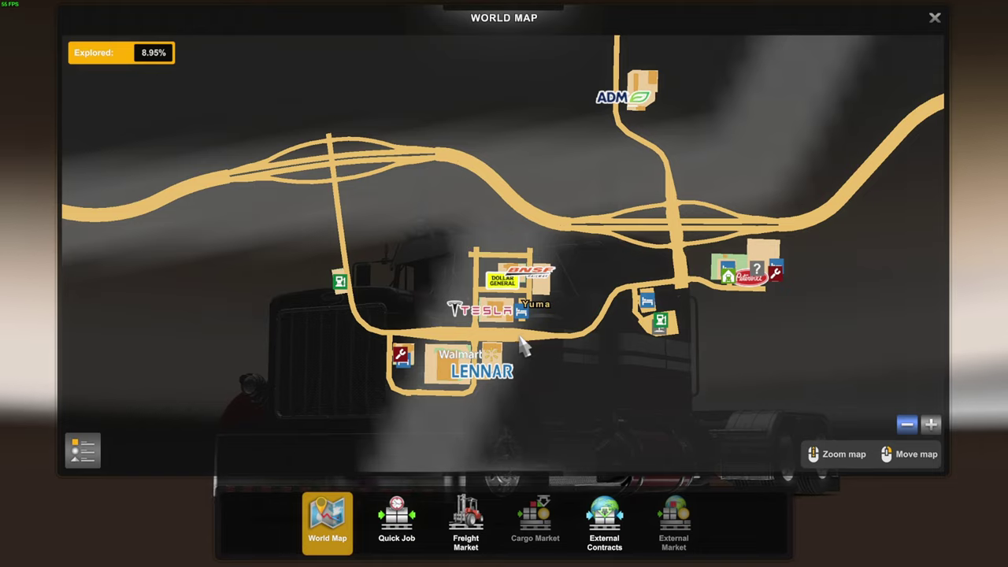